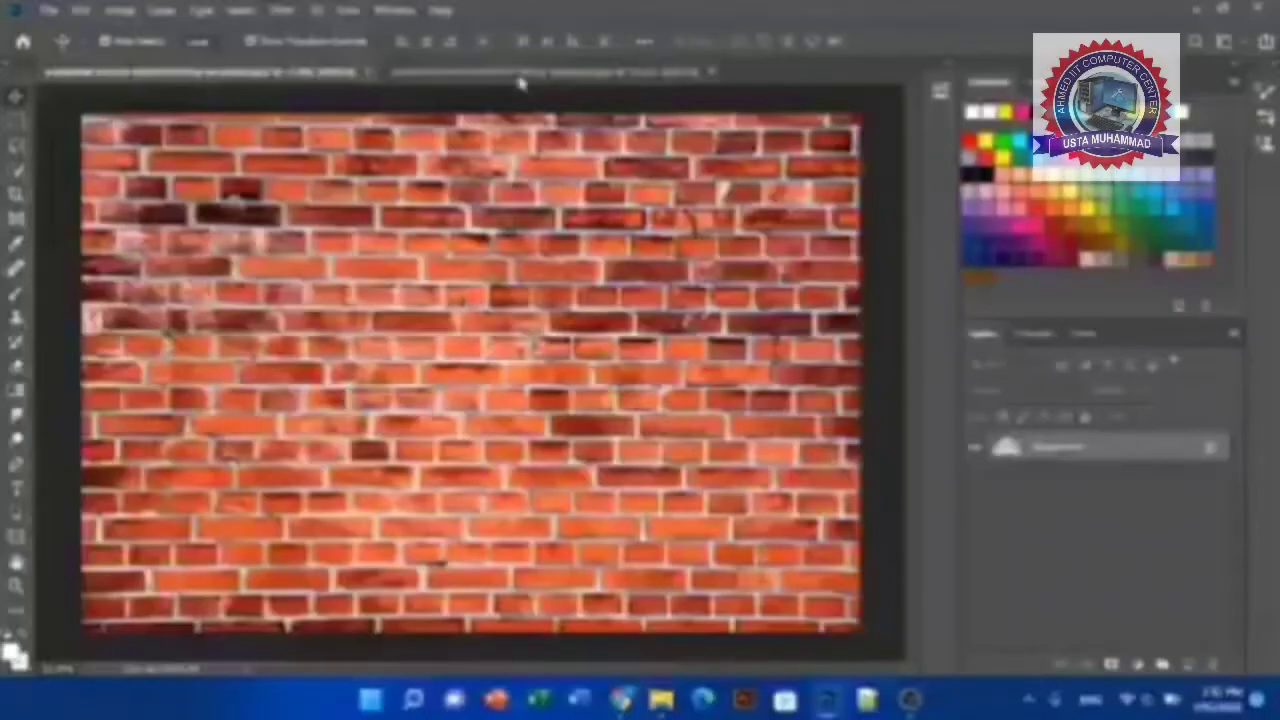
Switch to the bearded man's cigar photo, keeping the brick wall image open.
{"action": "left_click", "coordinate": [518, 74]}
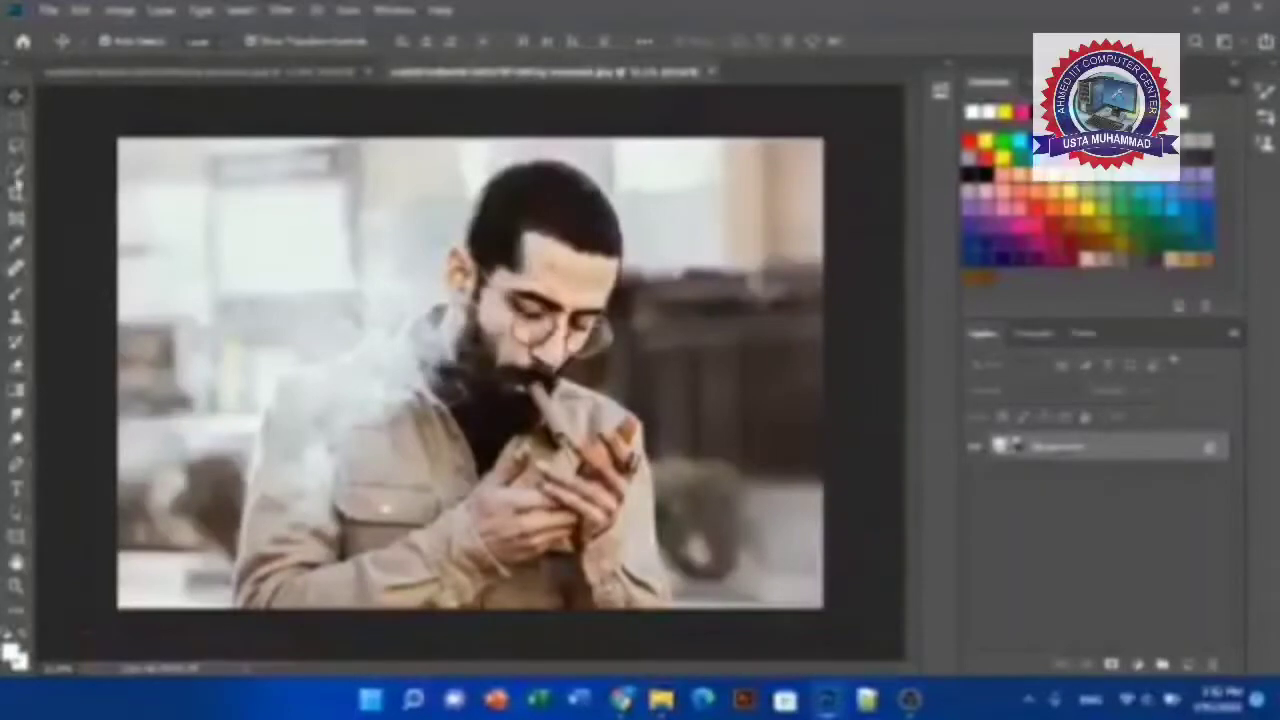
Select the bearded man with the Quick Selection Tool, separating him from the blurred background.
{"action": "left_click", "coordinate": [16, 170]}
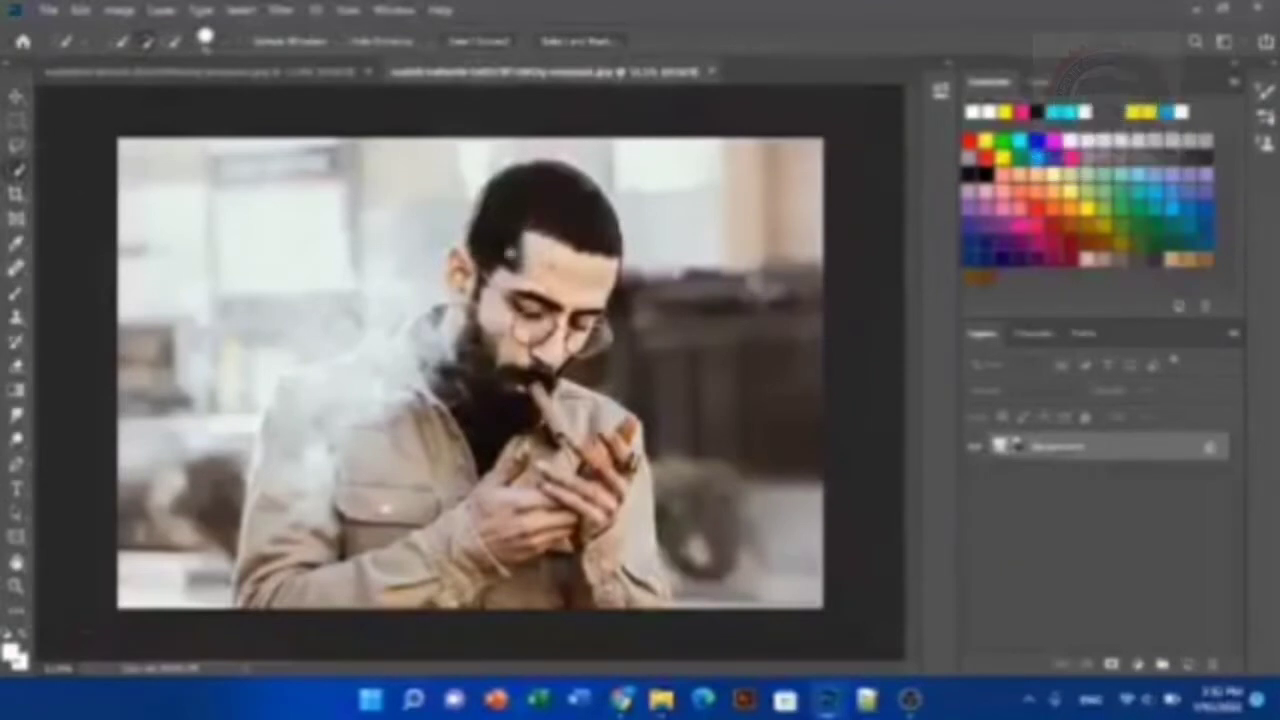
{"action": "left_click_drag", "start_coordinate": [462, 354], "coordinate": [487, 474]}
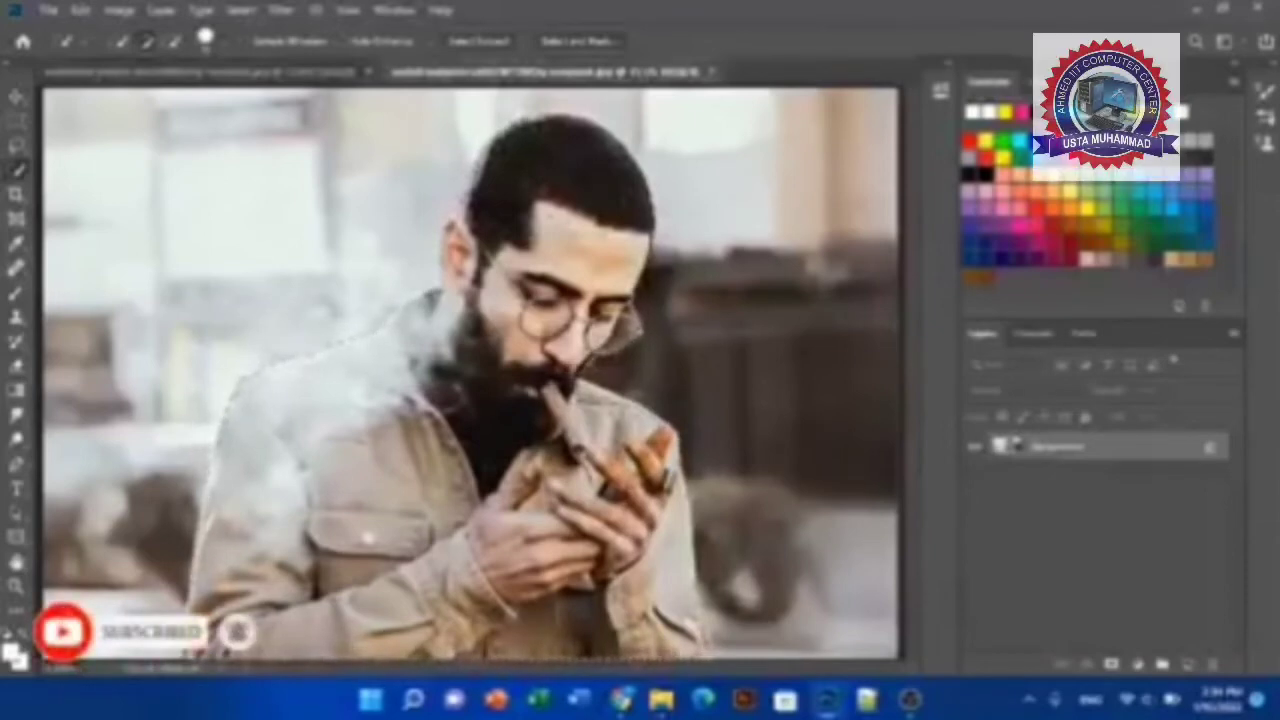
{"action": "scroll", "coordinate": [611, 191], "scroll_direction": "up", "scroll_amount": 2}
{"action": "scroll", "coordinate": [611, 191], "scroll_direction": "up", "scroll_amount": 2}
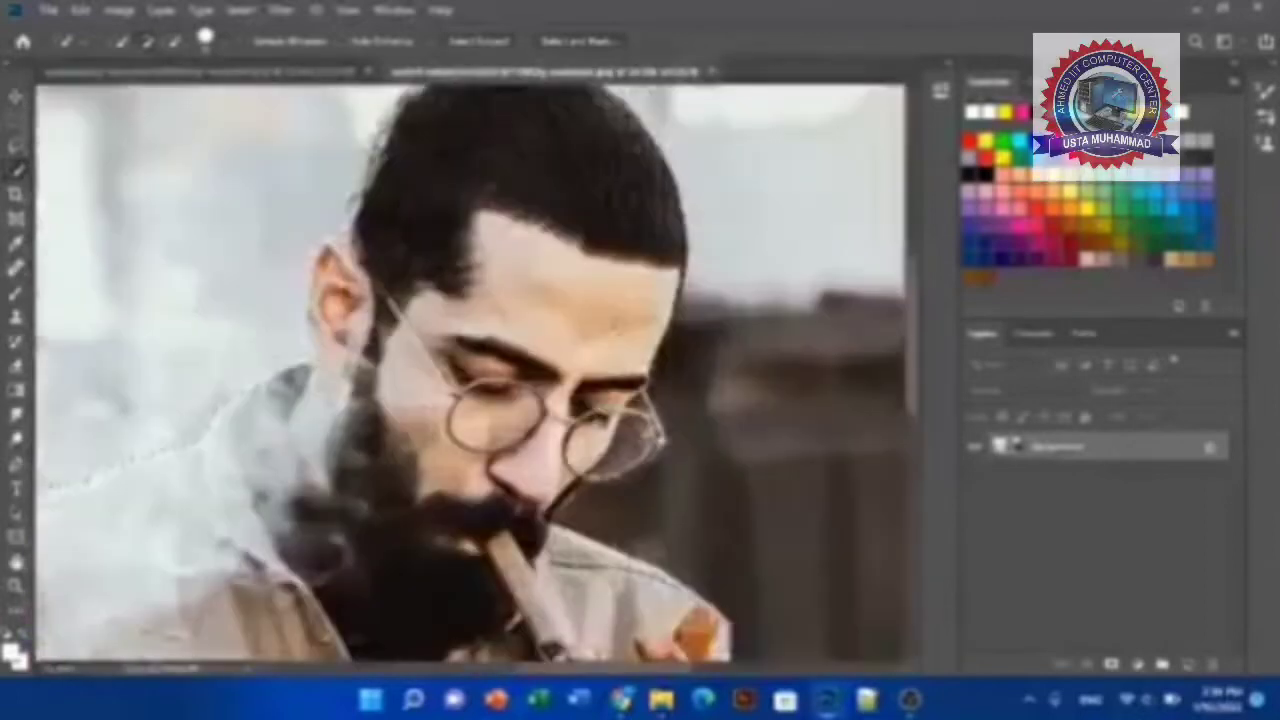
{"action": "scroll", "coordinate": [429, 168], "scroll_direction": "up", "scroll_amount": 2}
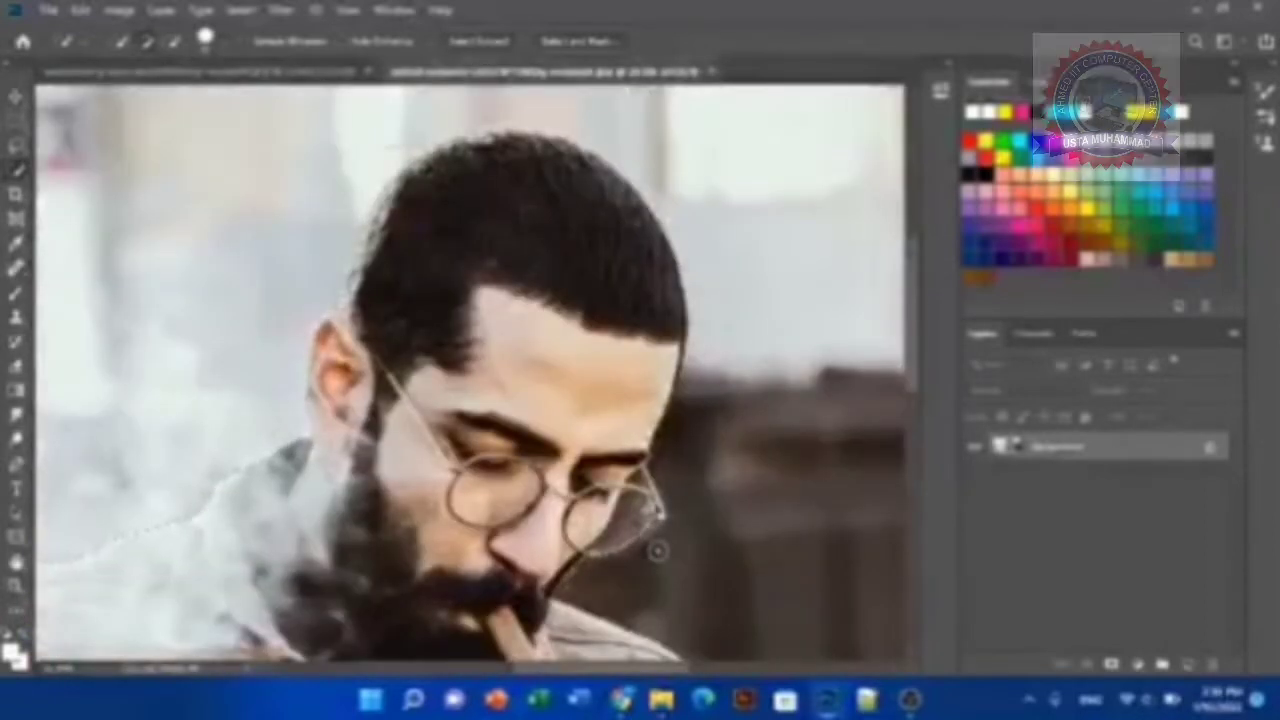
{"action": "scroll", "coordinate": [657, 551], "scroll_direction": "down", "scroll_amount": 2}
{"action": "scroll", "coordinate": [657, 551], "scroll_direction": "down", "scroll_amount": 2}
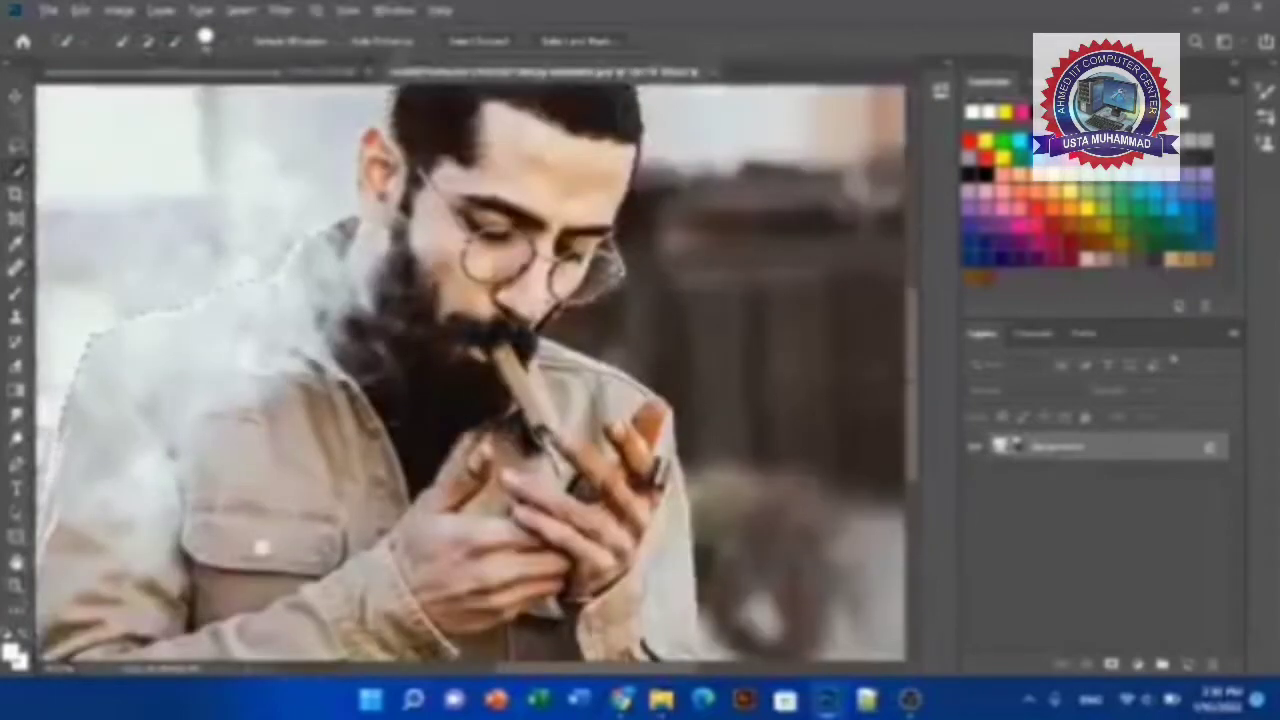
{"action": "scroll", "coordinate": [657, 551], "scroll_direction": "down", "scroll_amount": 2}
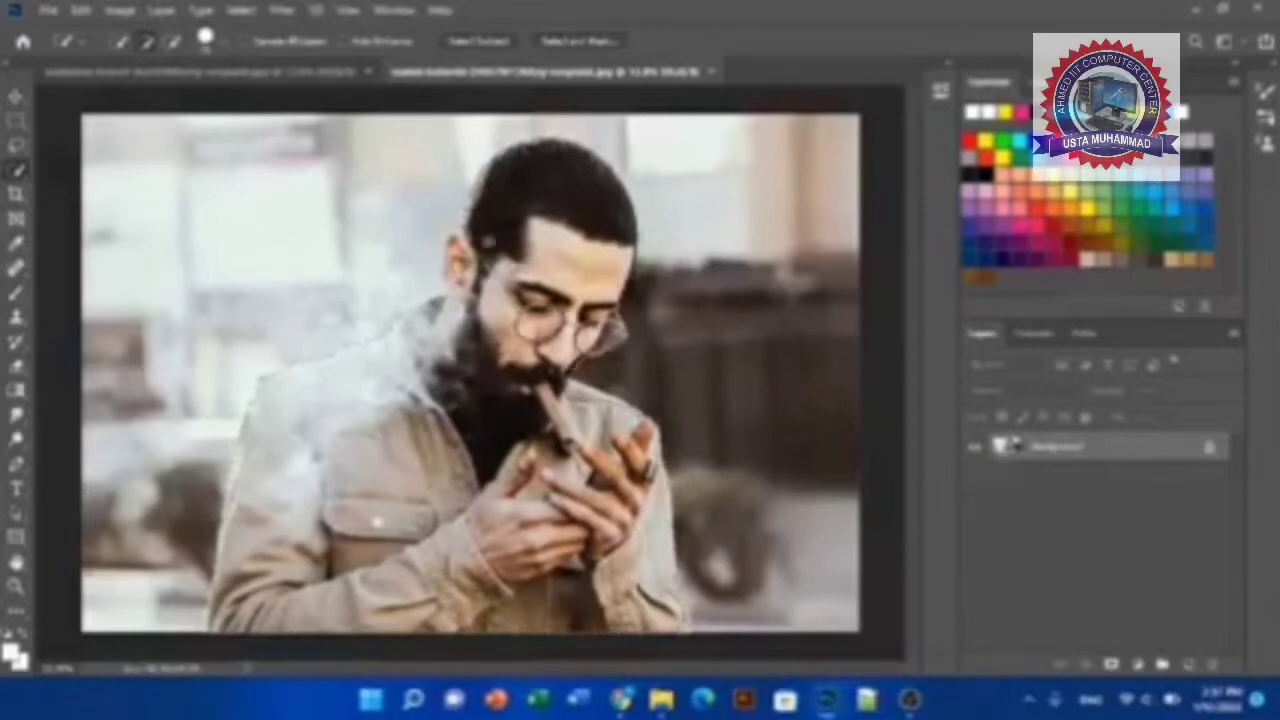
Refine the man's selection in Select and Mask with output set to New Layer.
{"action": "left_click", "coordinate": [561, 44]}
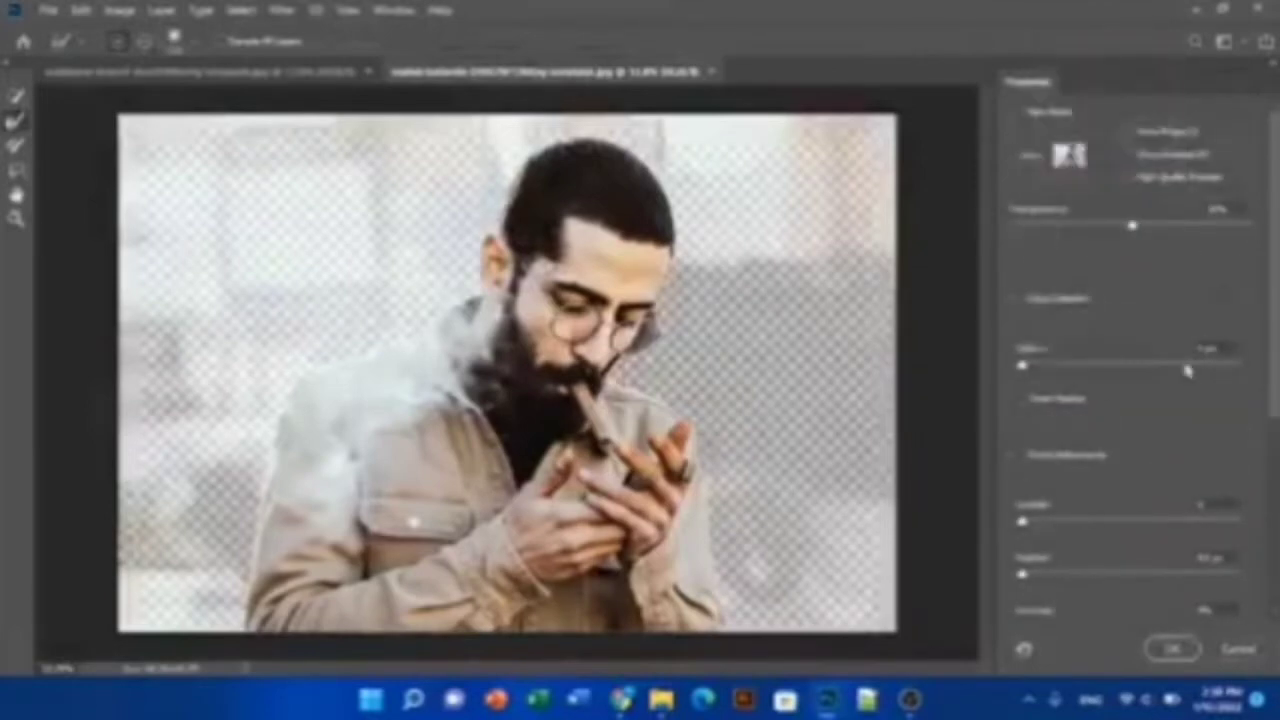
{"action": "scroll", "coordinate": [1183, 375], "scroll_direction": "down", "scroll_amount": 1}
{"action": "scroll", "coordinate": [1184, 380], "scroll_direction": "down", "scroll_amount": 2}
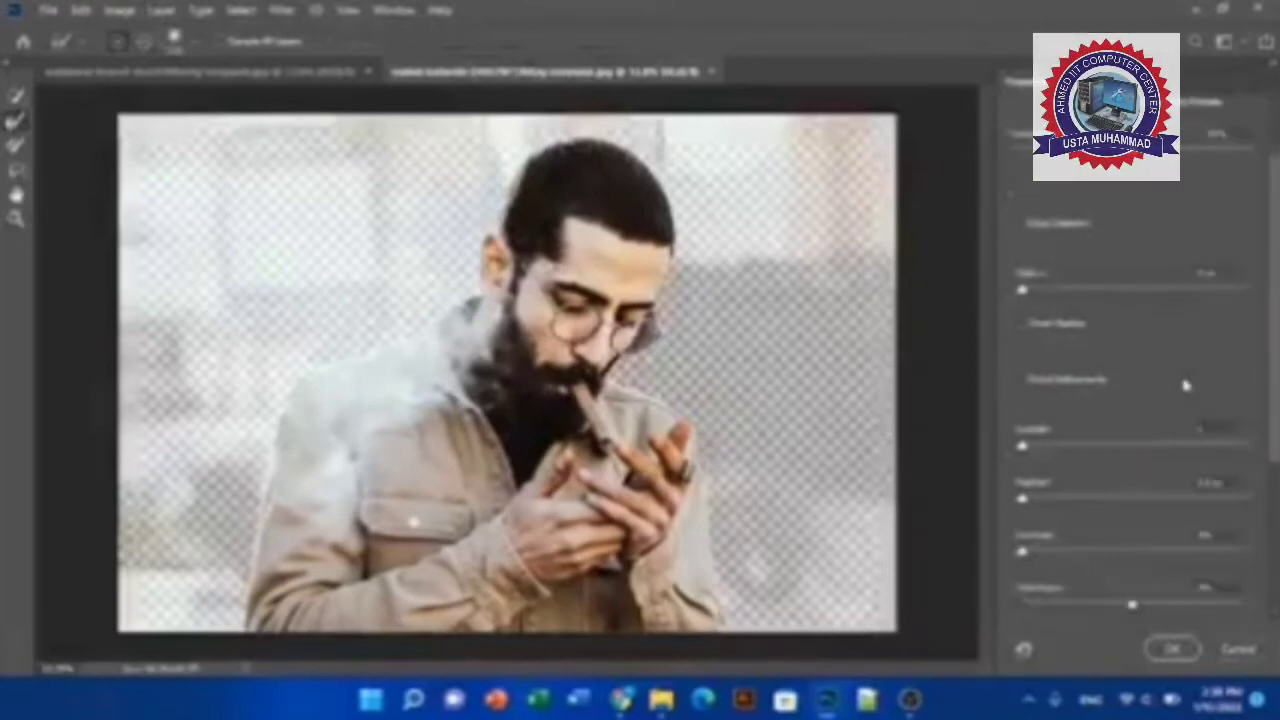
{"action": "scroll", "coordinate": [1186, 387], "scroll_direction": "down", "scroll_amount": 2}
{"action": "scroll", "coordinate": [1185, 390], "scroll_direction": "down", "scroll_amount": 2}
{"action": "scroll", "coordinate": [1185, 395], "scroll_direction": "down", "scroll_amount": 2}
{"action": "scroll", "coordinate": [1186, 400], "scroll_direction": "down", "scroll_amount": 2}
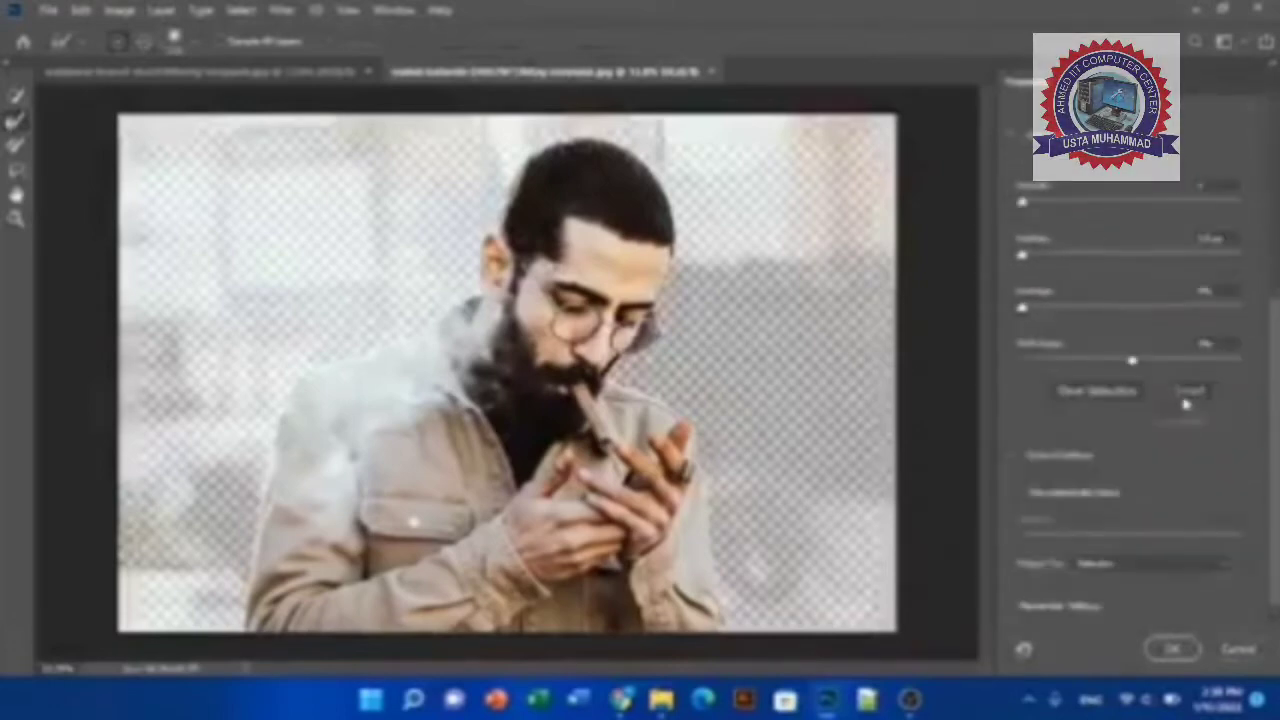
{"action": "left_click", "coordinate": [1210, 570]}
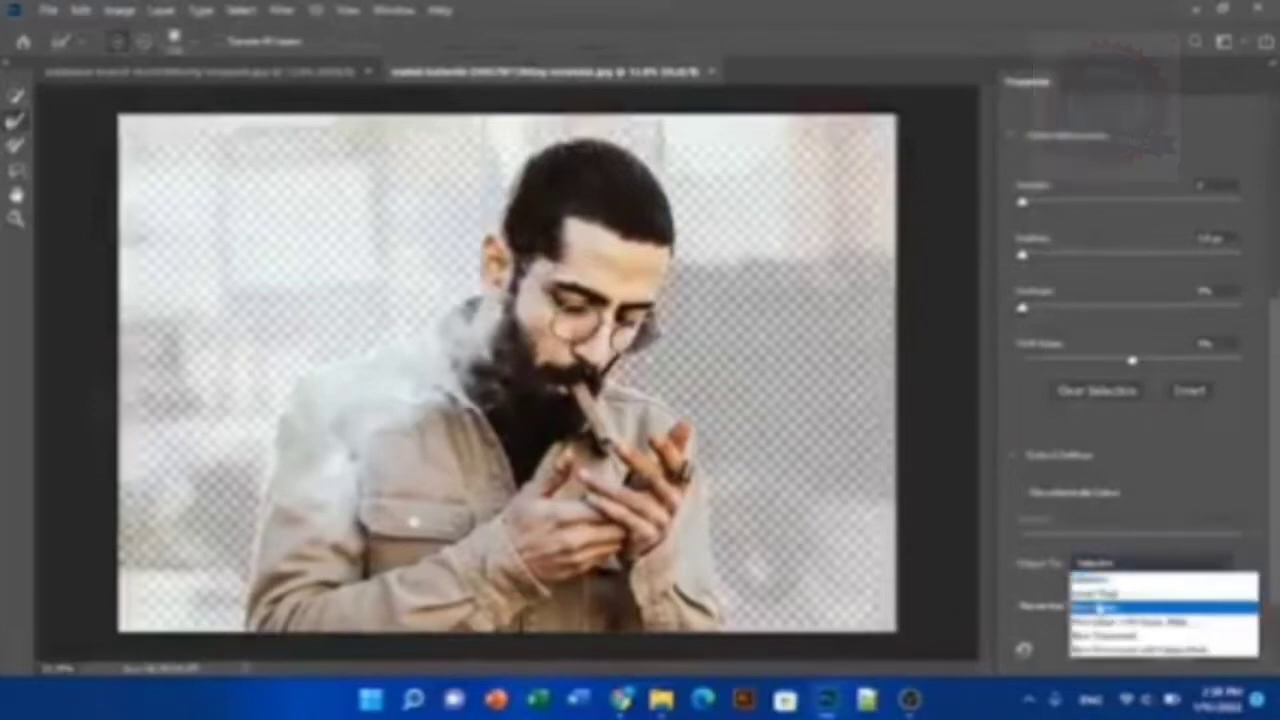
{"action": "left_click", "coordinate": [1100, 608]}
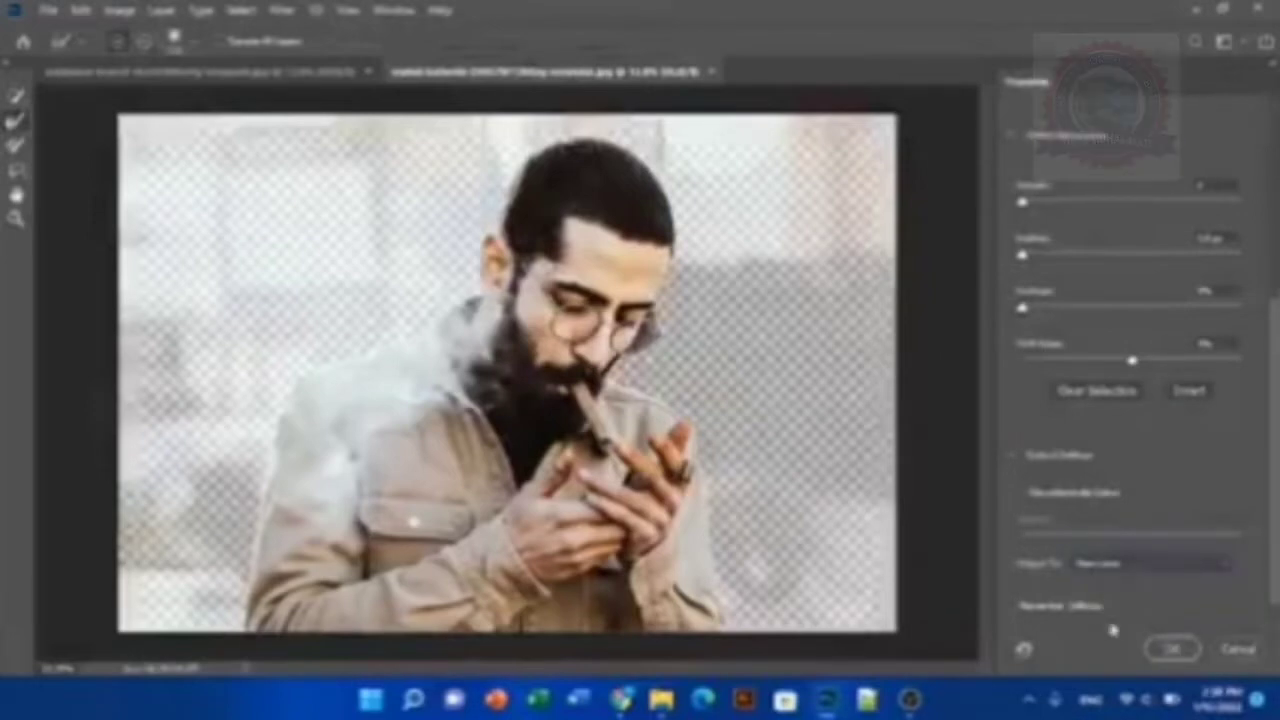
{"action": "left_click", "coordinate": [1173, 649]}
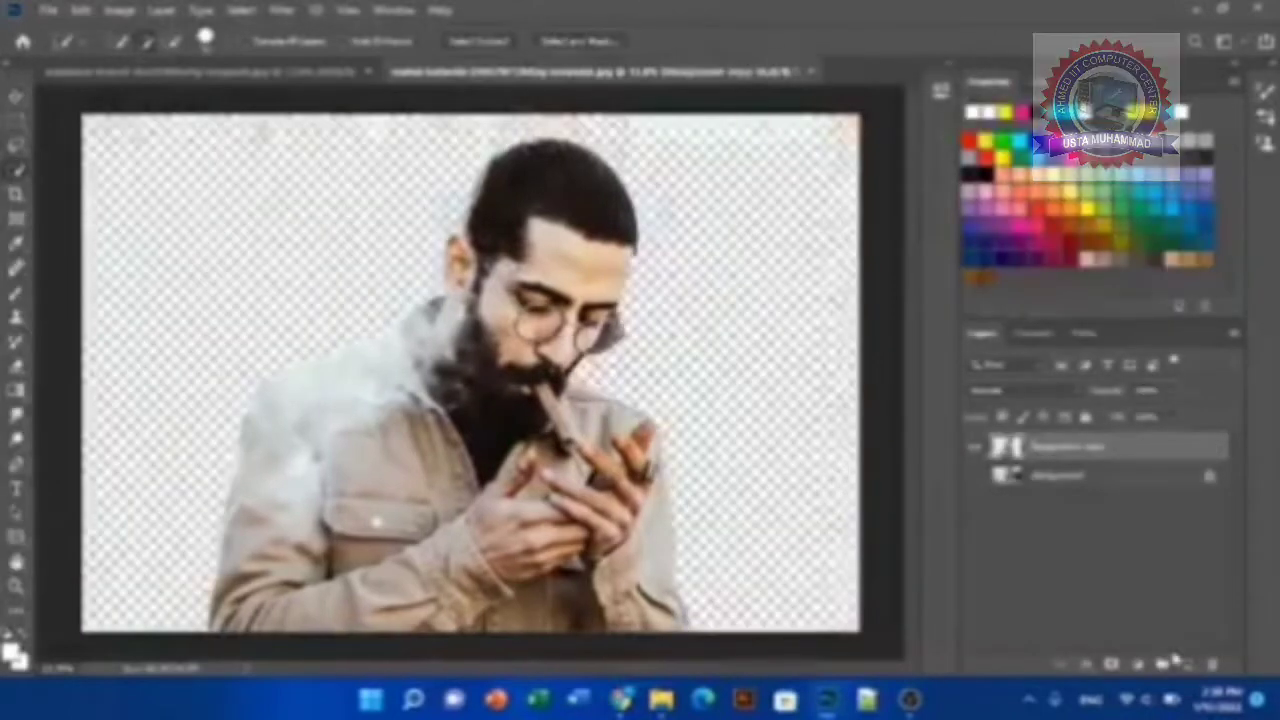
Move the cut-out man into the brick wall document, positioned at the lower right.
{"action": "left_click", "coordinate": [14, 100]}
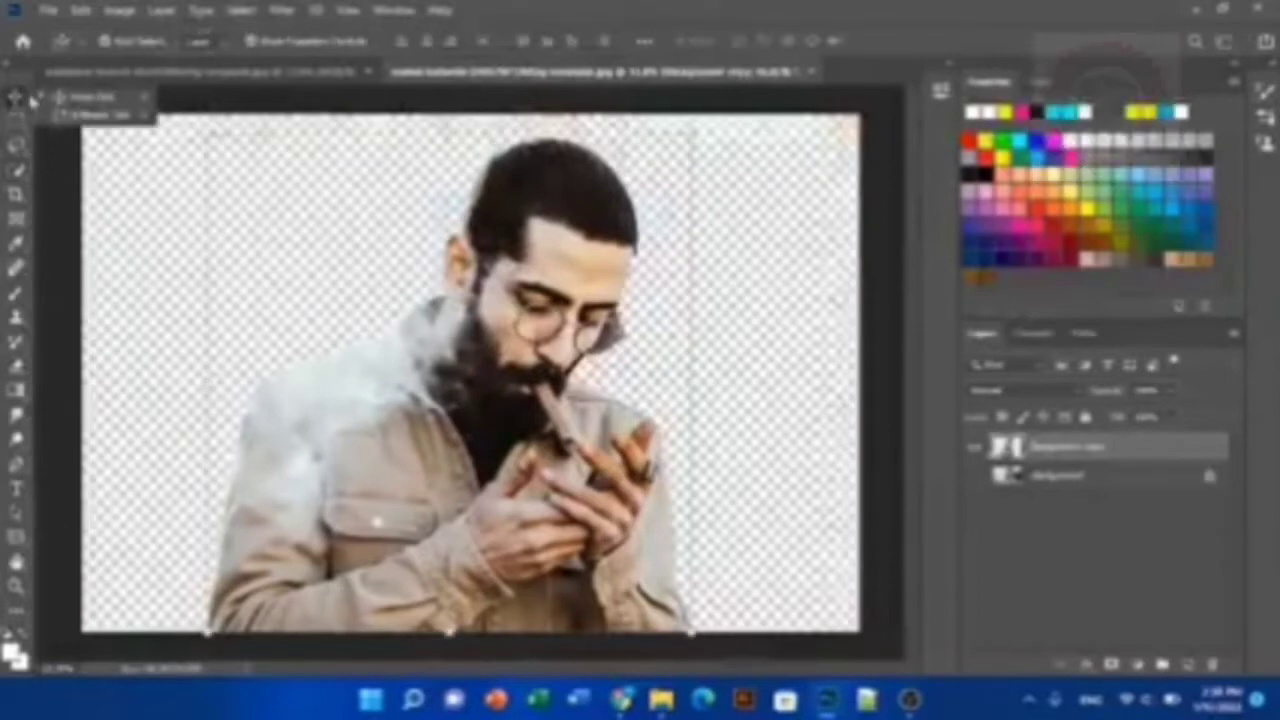
{"action": "left_click", "coordinate": [50, 100]}
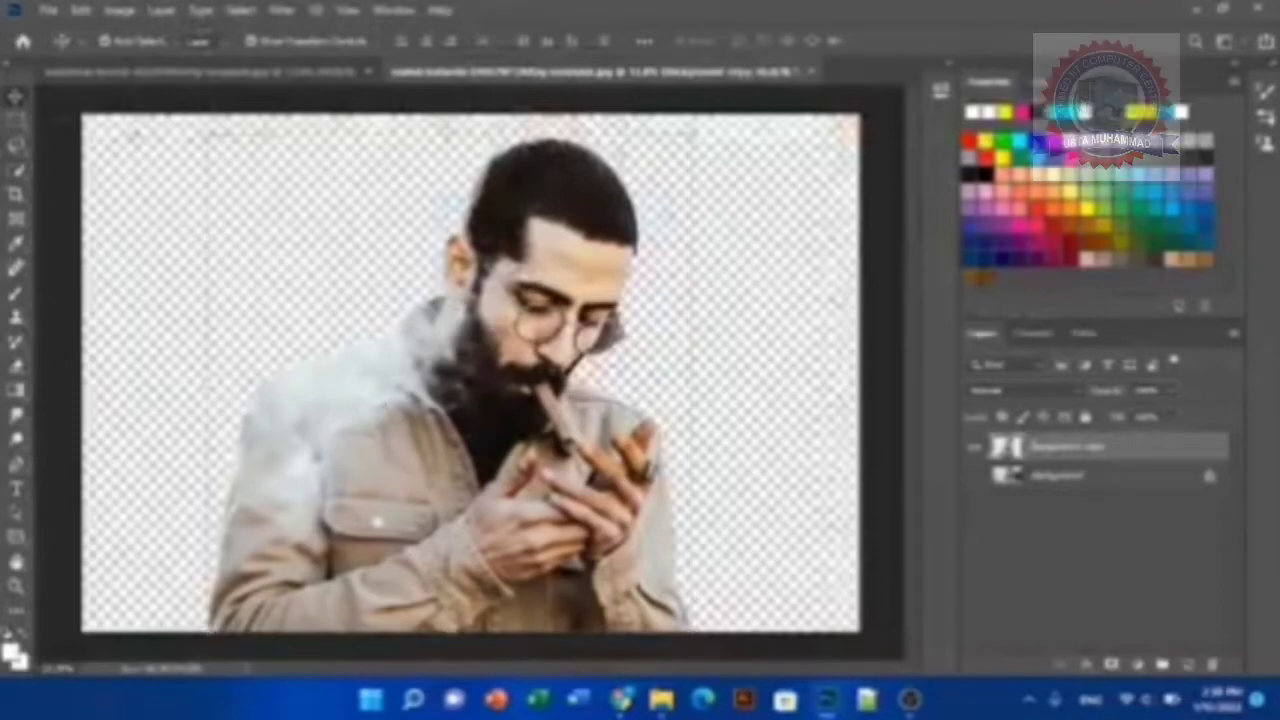
{"action": "left_click_drag", "start_coordinate": [530, 275], "coordinate": [280, 78]}
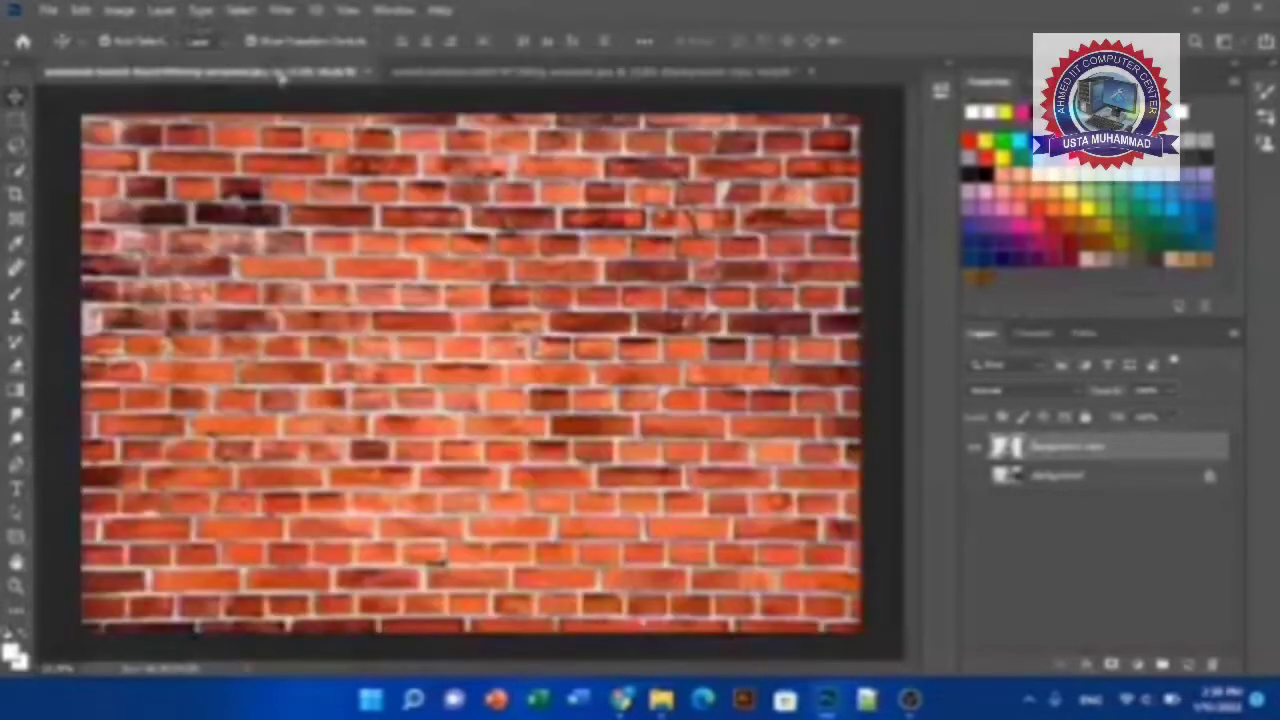
{"action": "mouse_move", "coordinate": [280, 78]}
{"action": "left_mouse_down"}
{"action": "mouse_move", "coordinate": [700, 444]}
{"action": "mouse_move", "coordinate": [680, 420]}
{"action": "left_mouse_up"}
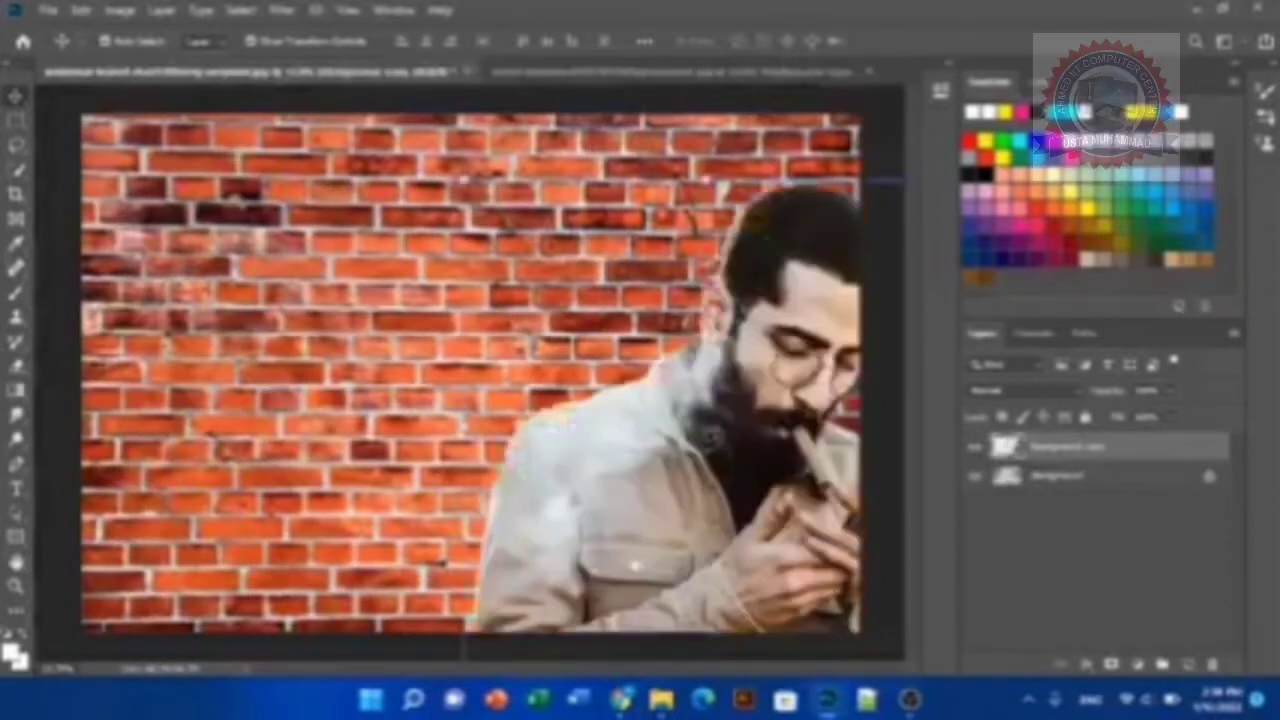
{"action": "mouse_move", "coordinate": [636, 566]}
{"action": "left_mouse_down"}
{"action": "mouse_move", "coordinate": [545, 521]}
{"action": "mouse_move", "coordinate": [515, 534]}
{"action": "left_mouse_up"}
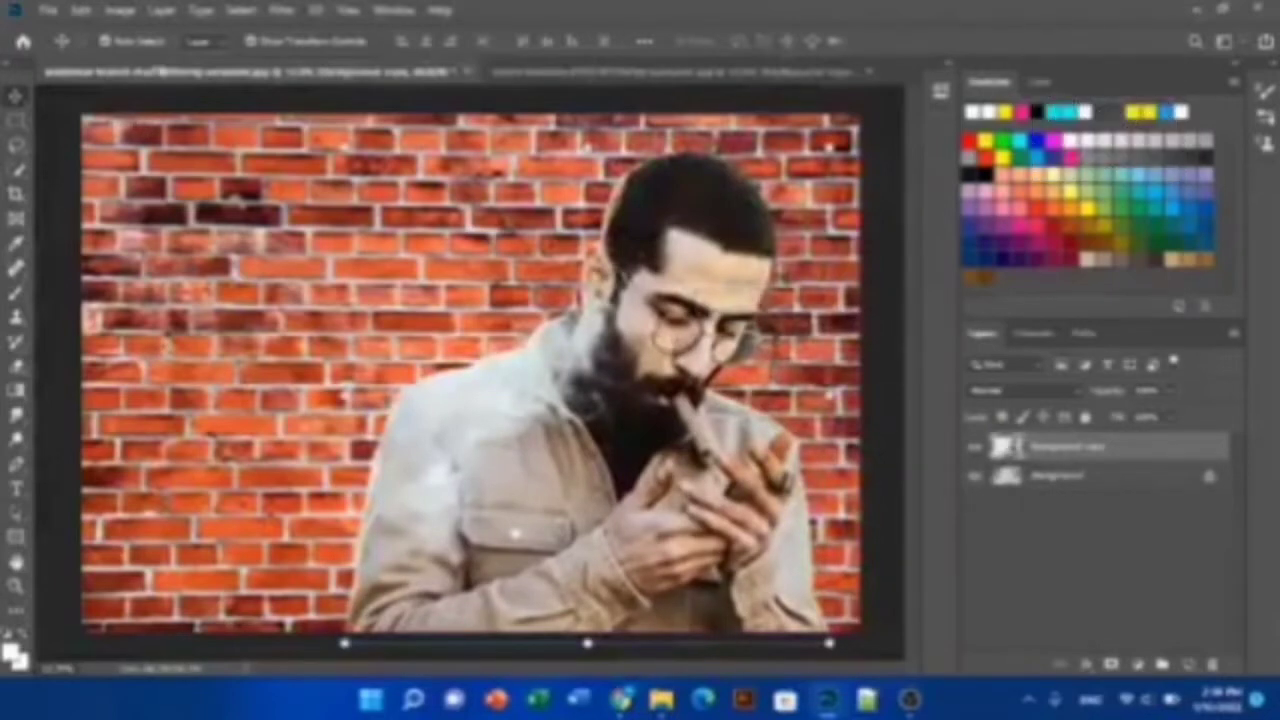
Apply the Artistic Film Grain filter from the Filter Gallery to the cut-out man.
{"action": "left_click", "coordinate": [281, 10]}
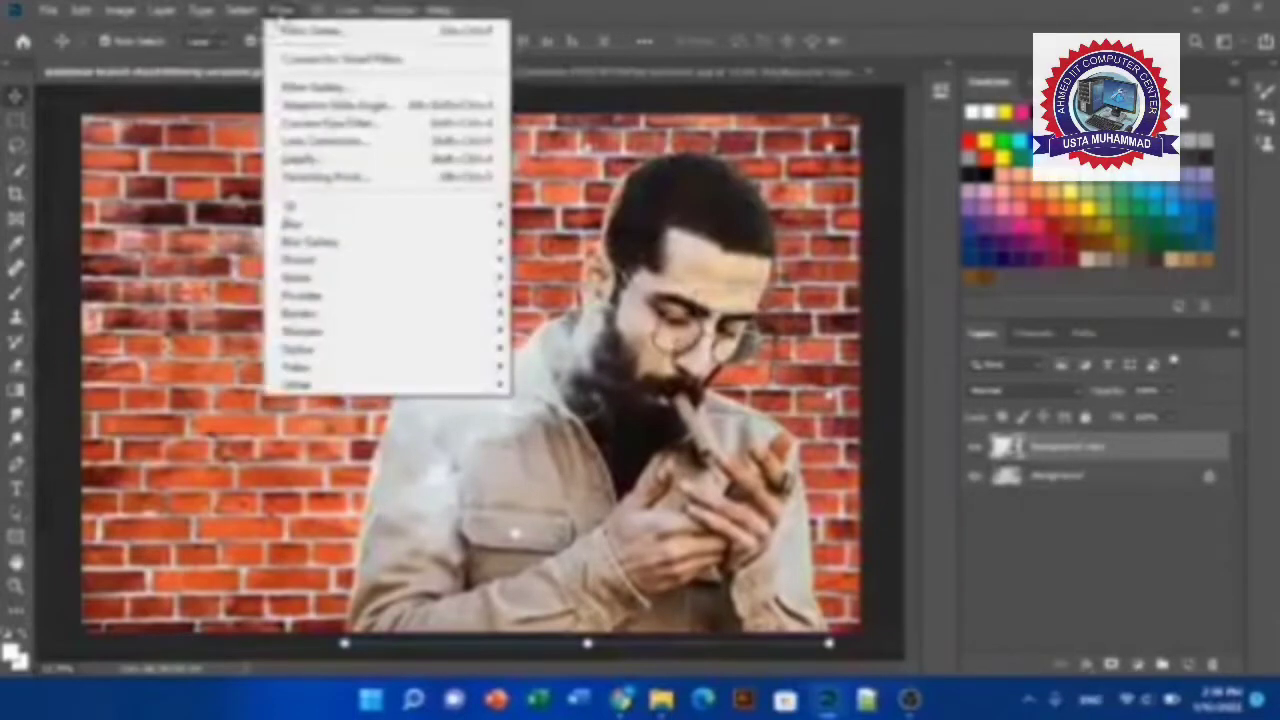
{"action": "left_click", "coordinate": [314, 87]}
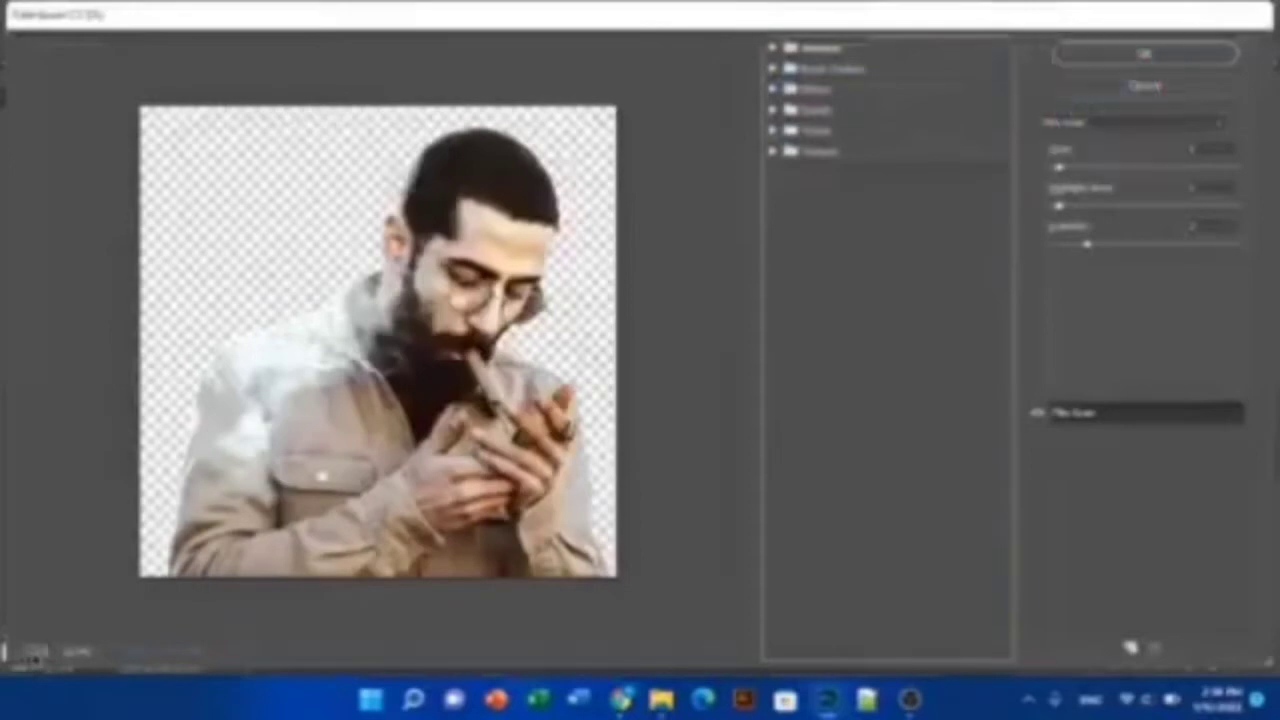
{"action": "left_click", "coordinate": [40, 655]}
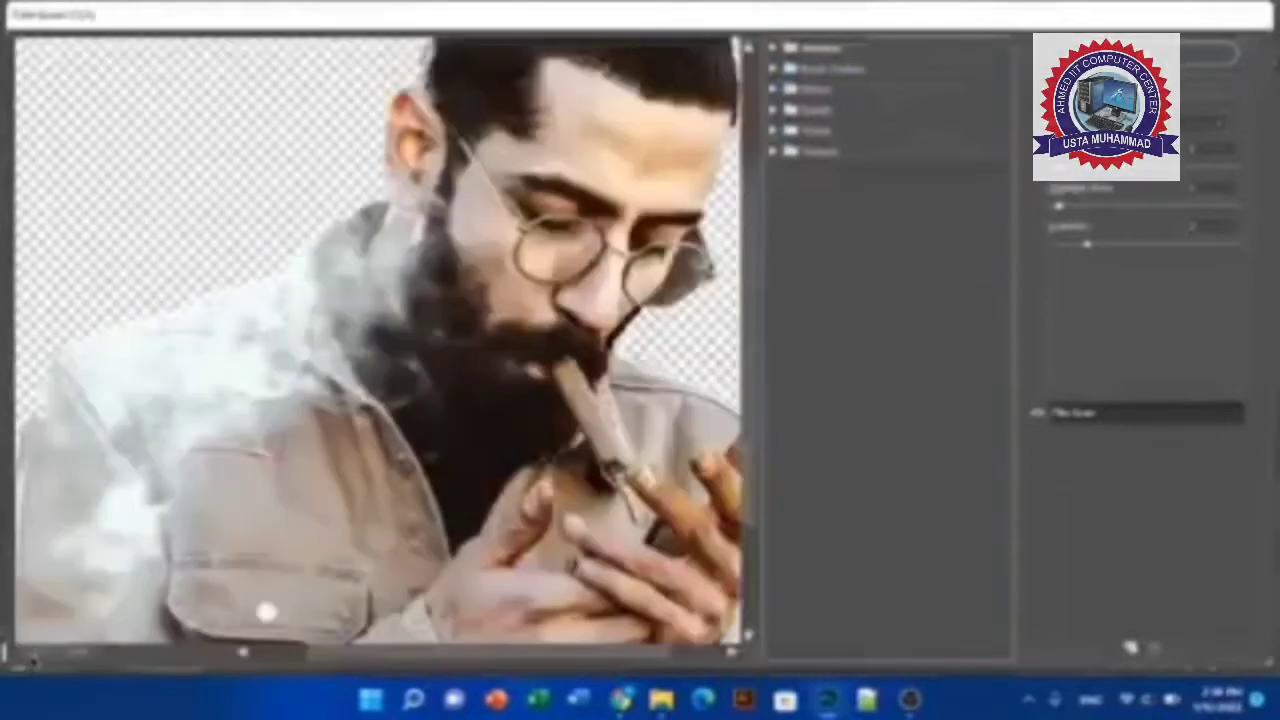
{"action": "left_click", "coordinate": [33, 660]}
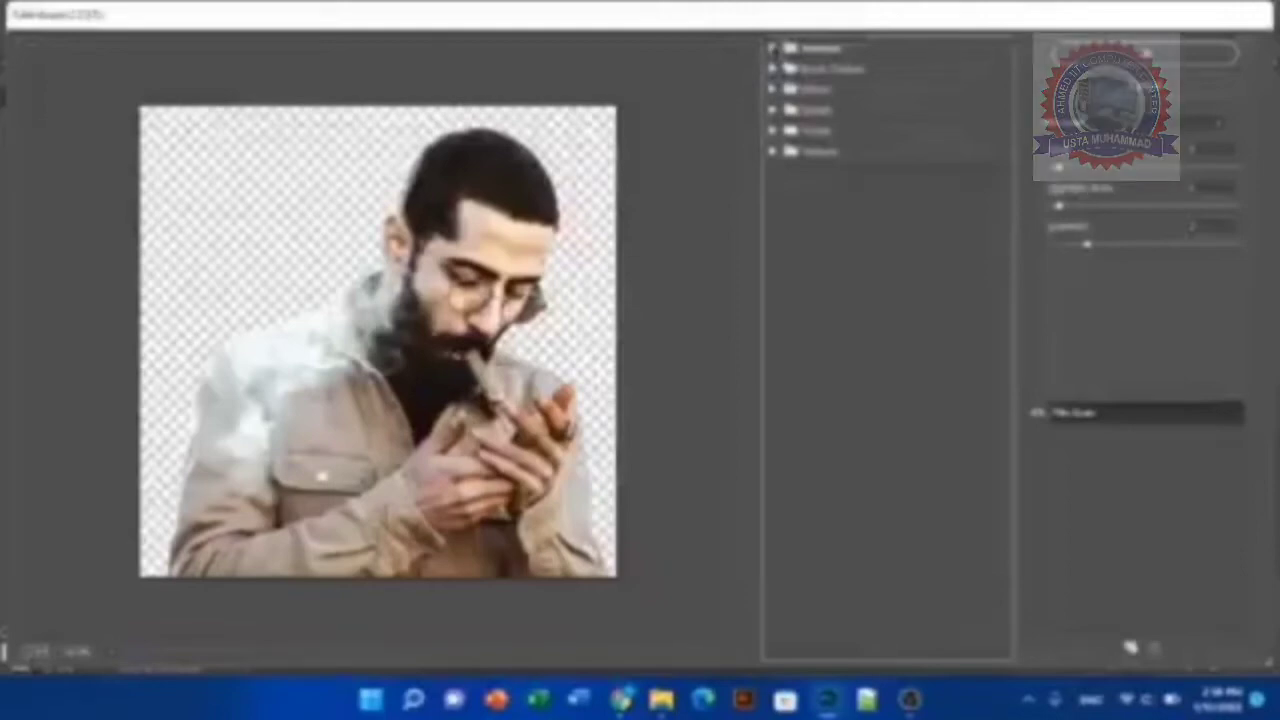
{"action": "left_click", "coordinate": [773, 49]}
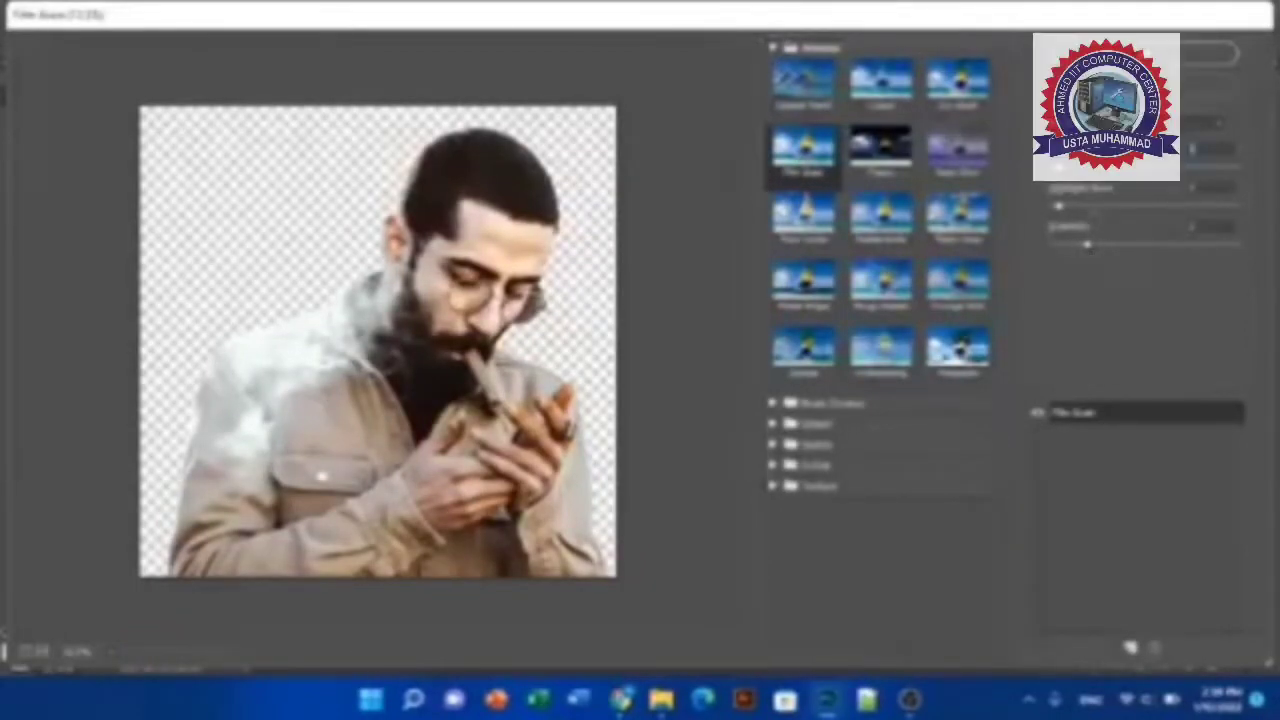
{"action": "left_click", "coordinate": [1208, 53]}
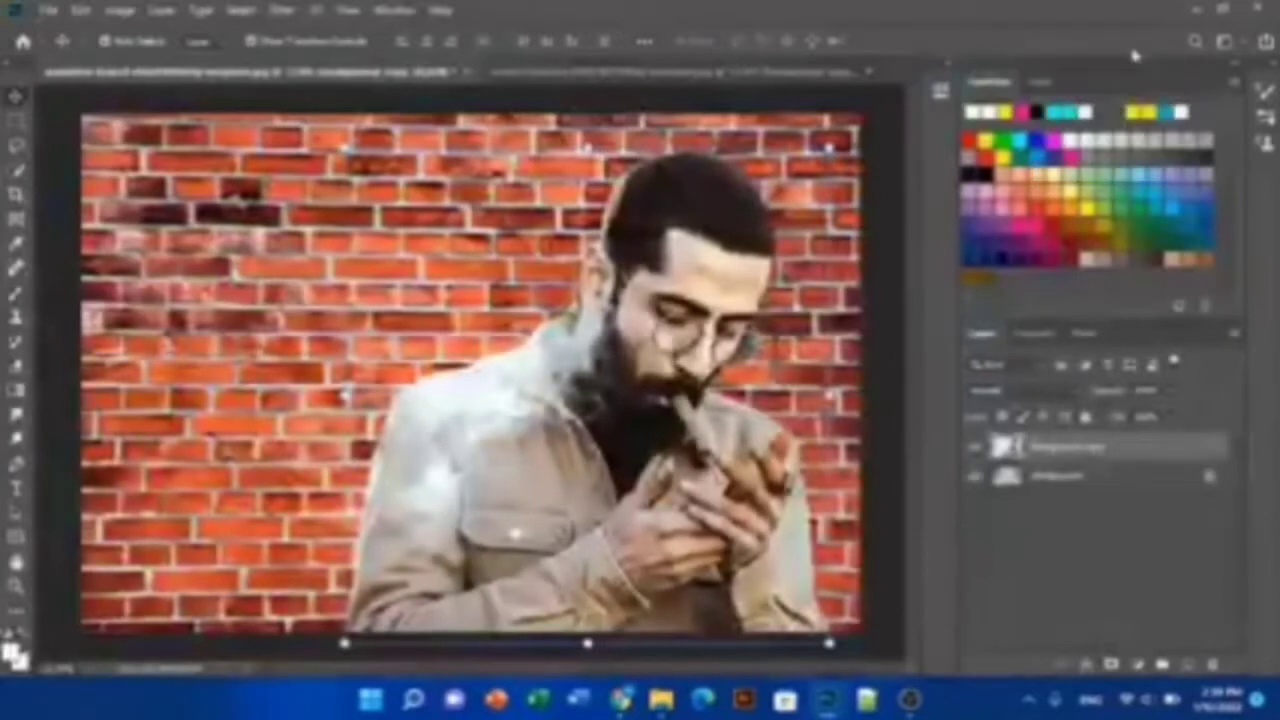
Set the man layer to Hard Light blend mode and unlock the Background as Layer 0.
{"action": "left_click", "coordinate": [1010, 392]}
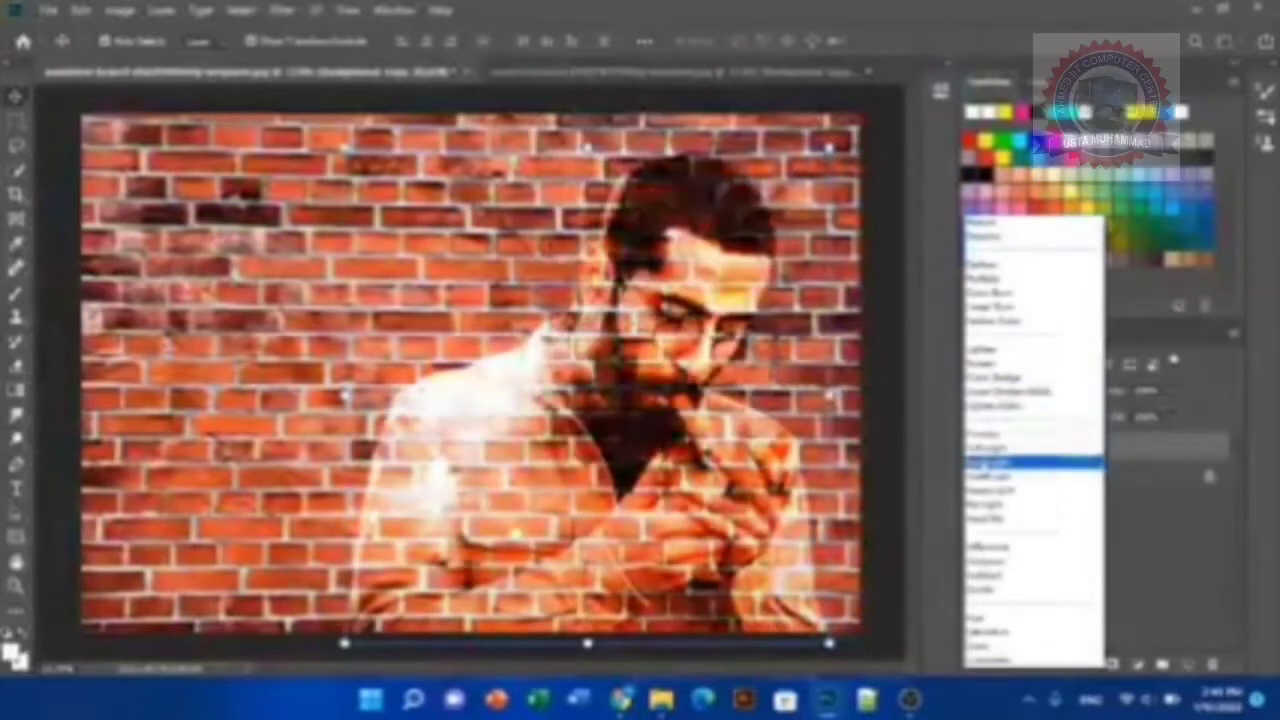
{"action": "left_click", "coordinate": [1030, 462]}
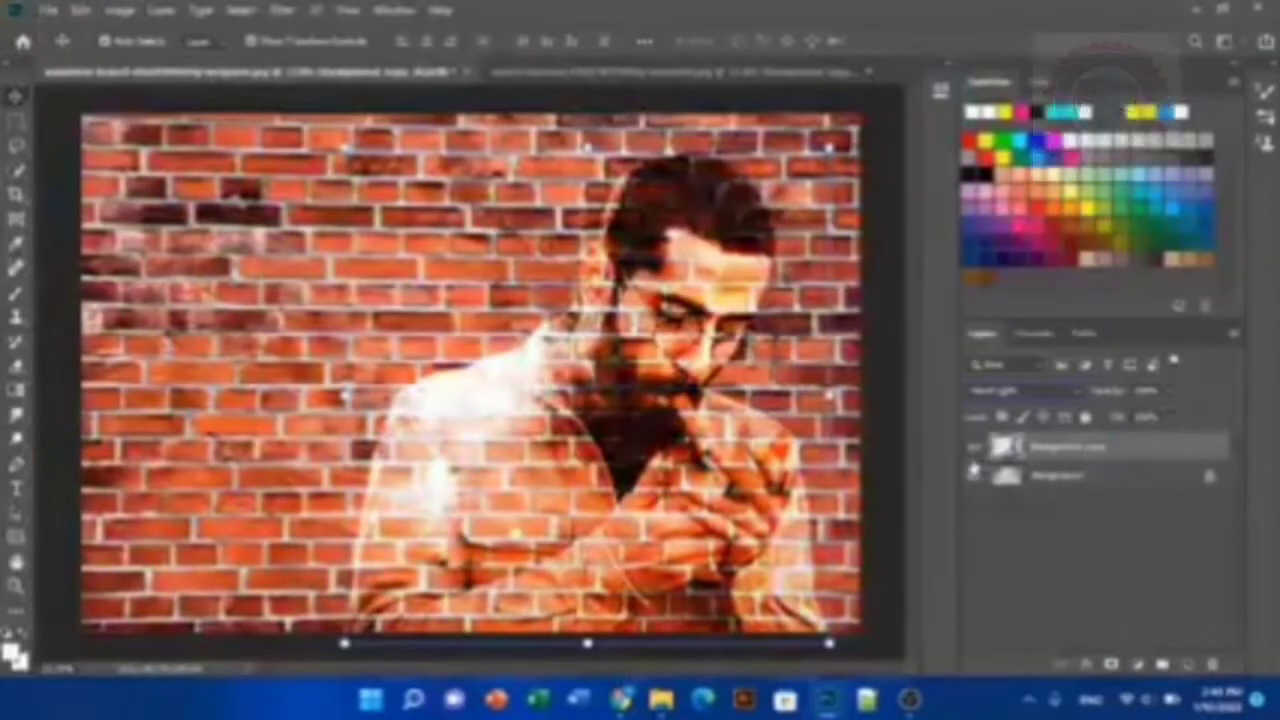
{"action": "left_click", "coordinate": [1100, 483]}
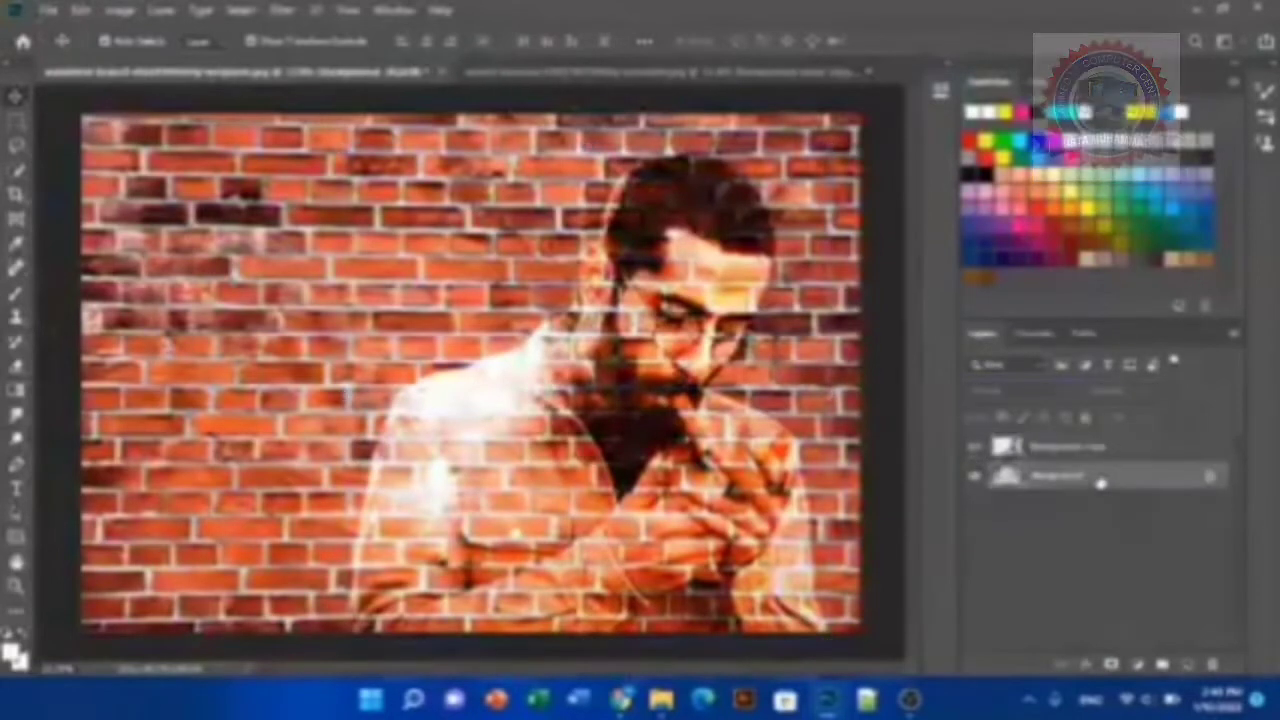
{"action": "left_click", "coordinate": [1210, 478]}
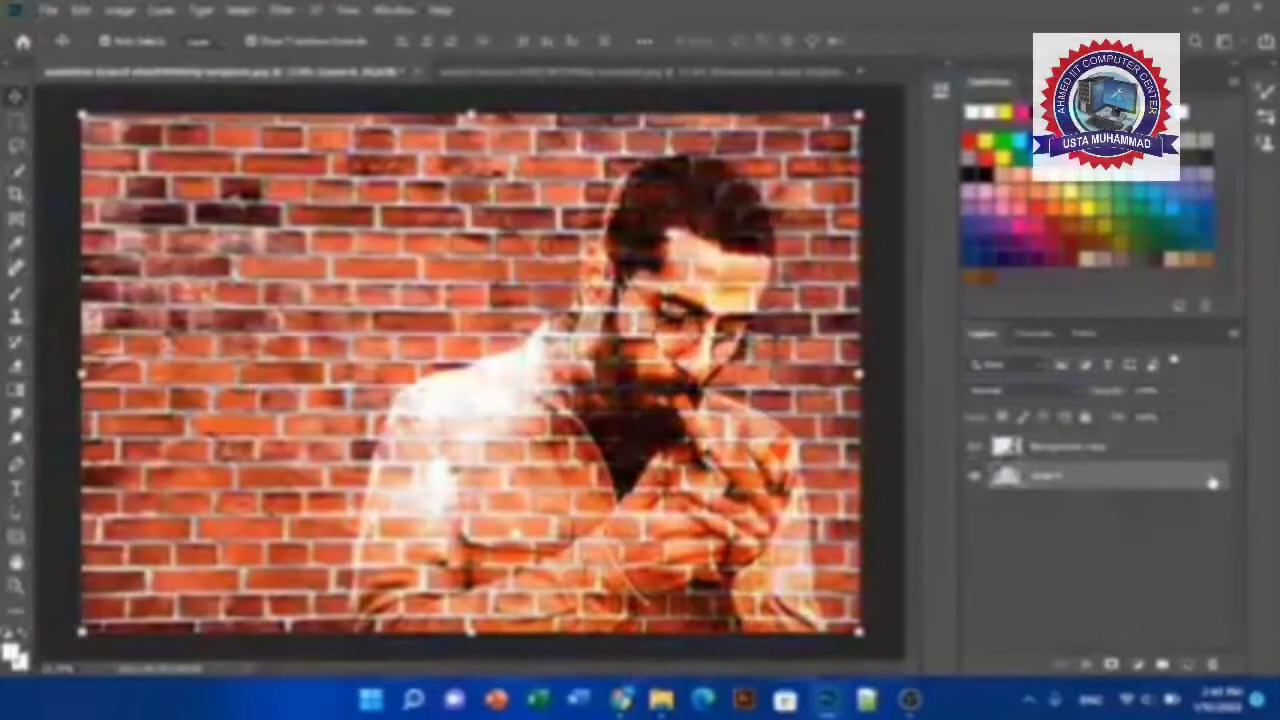
Add a Curves adjustment layer with the curve pulled down to darken the brick wall.
{"action": "left_click", "coordinate": [1140, 672]}
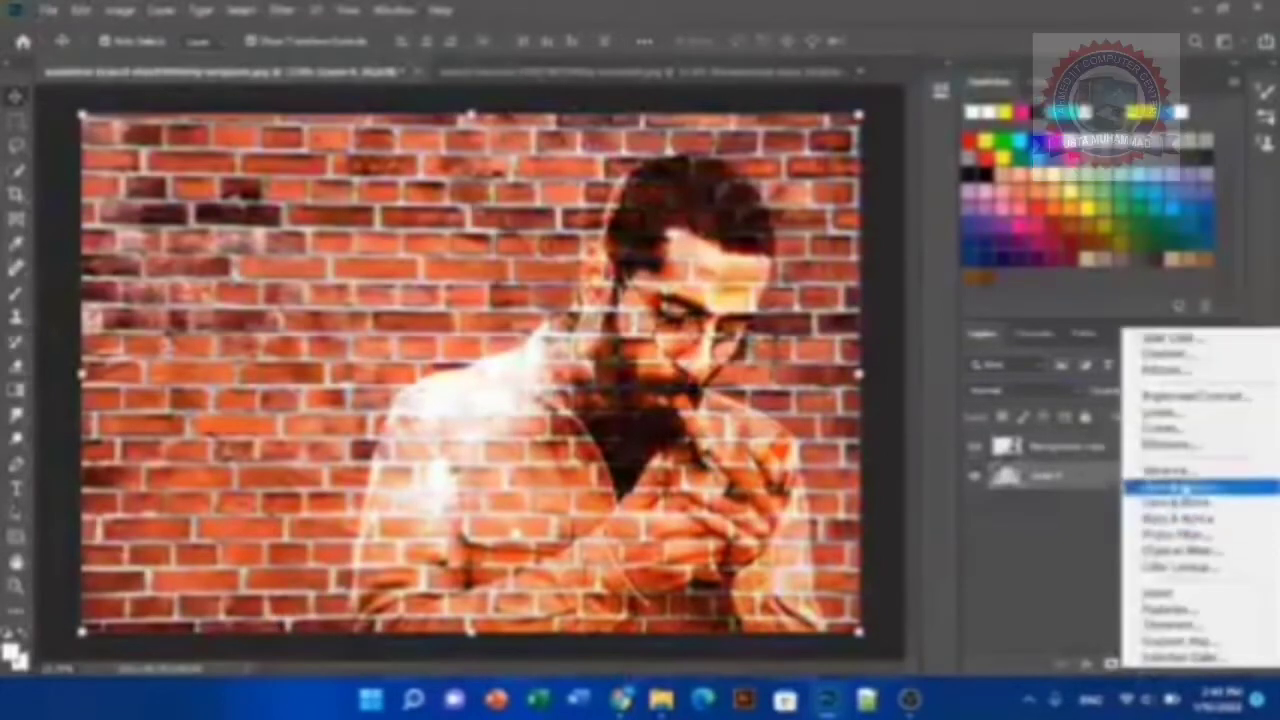
{"action": "left_click", "coordinate": [1173, 442]}
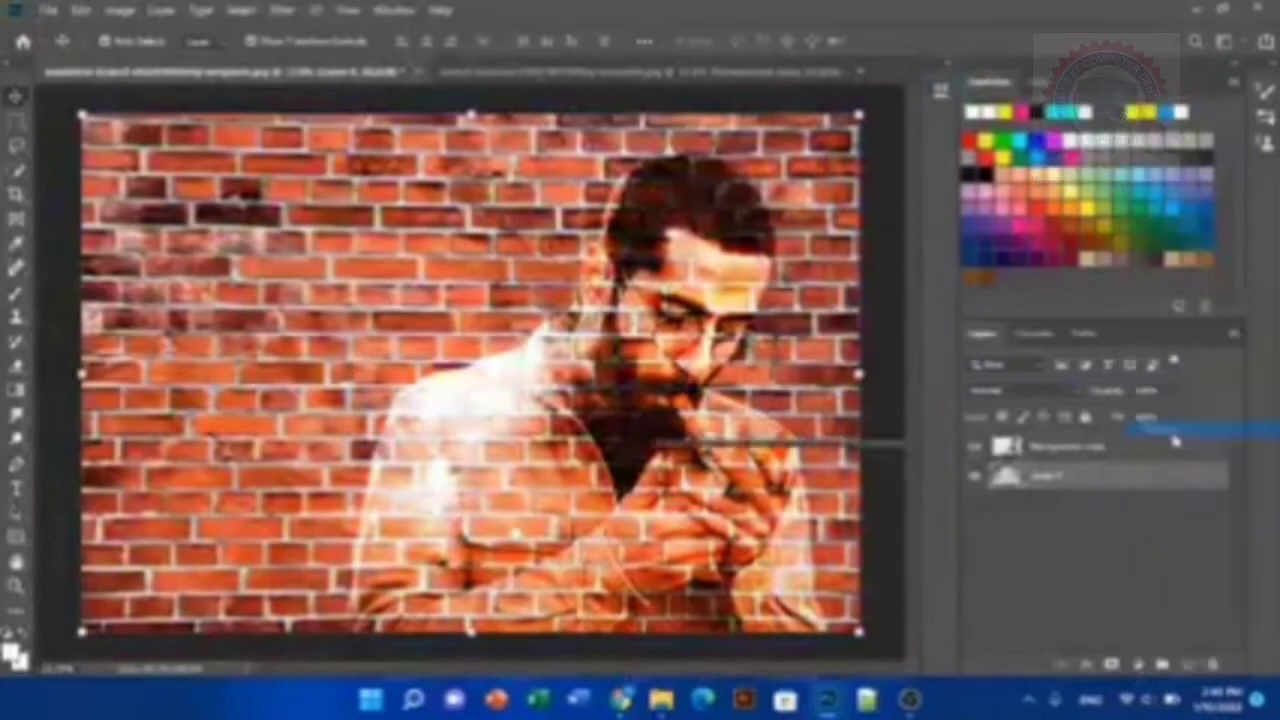
{"action": "left_click_drag", "start_coordinate": [848, 232], "coordinate": [851, 257]}
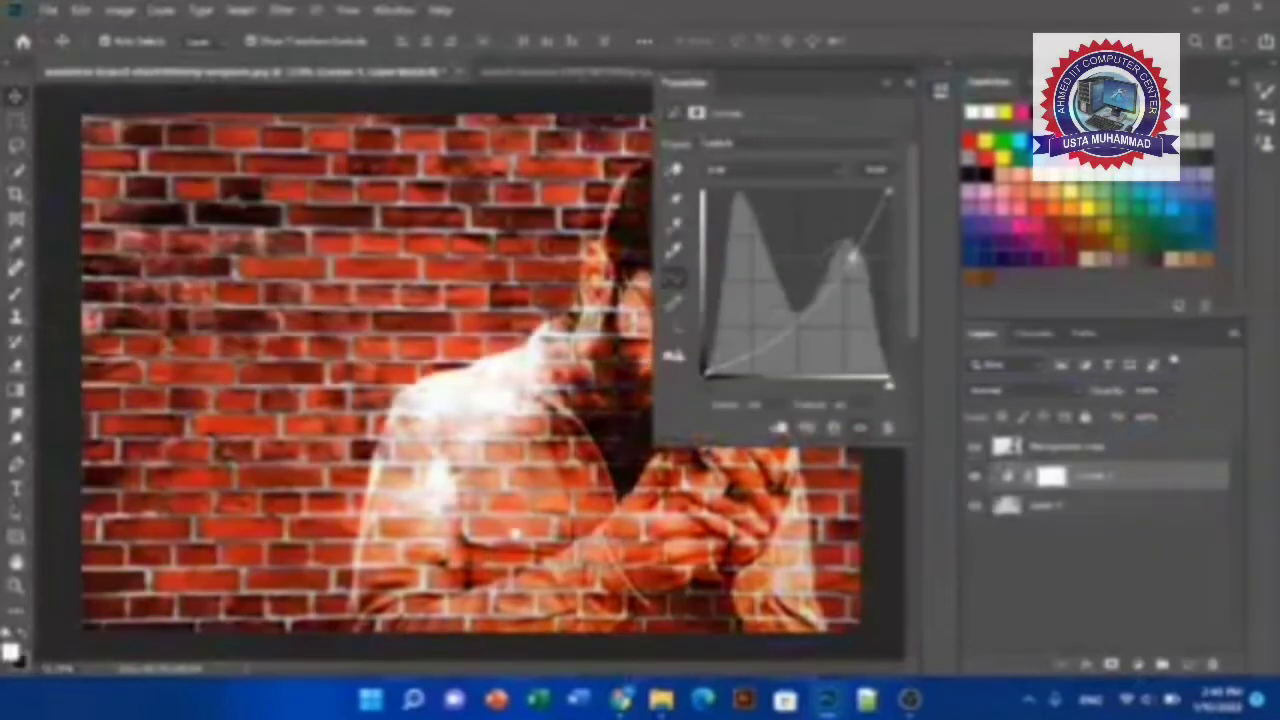
{"action": "left_click", "coordinate": [881, 88]}
{"action": "key", "text": "alt+bracketleft"}
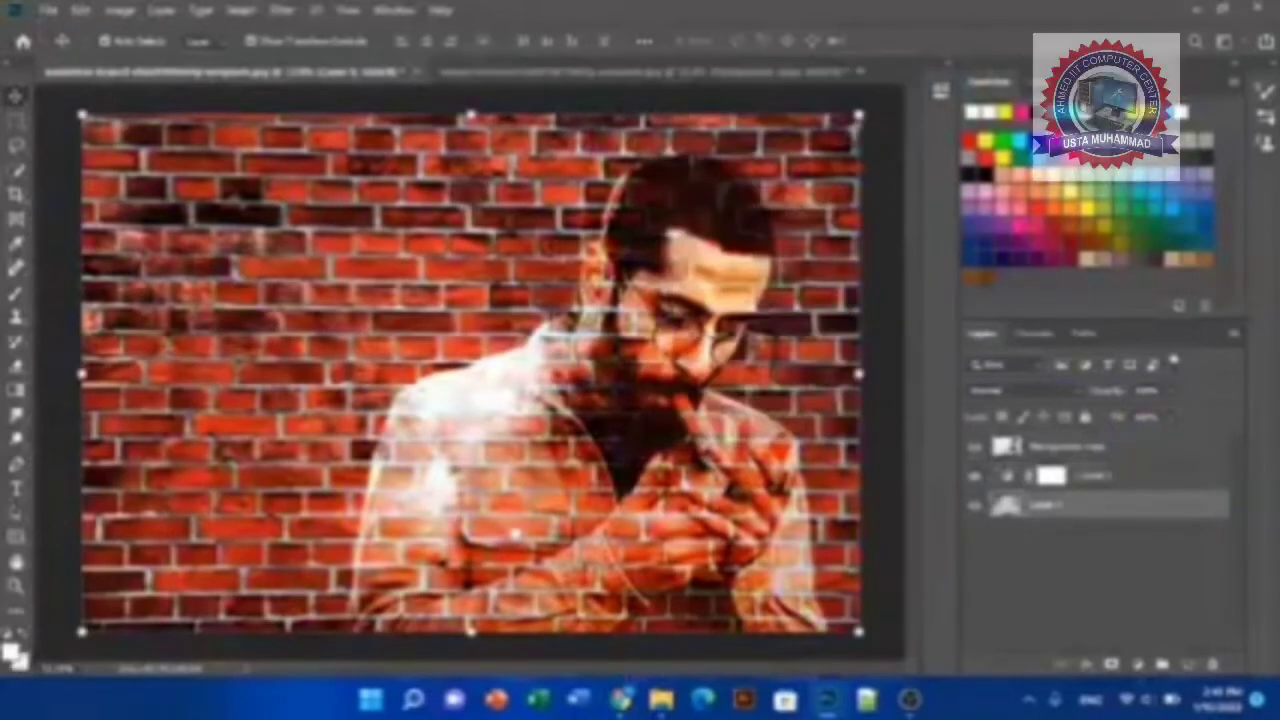
Put the brick wall layer into a Perspective transform, zoomed out to reach its corners.
{"action": "key", "text": "ctrl+t"}
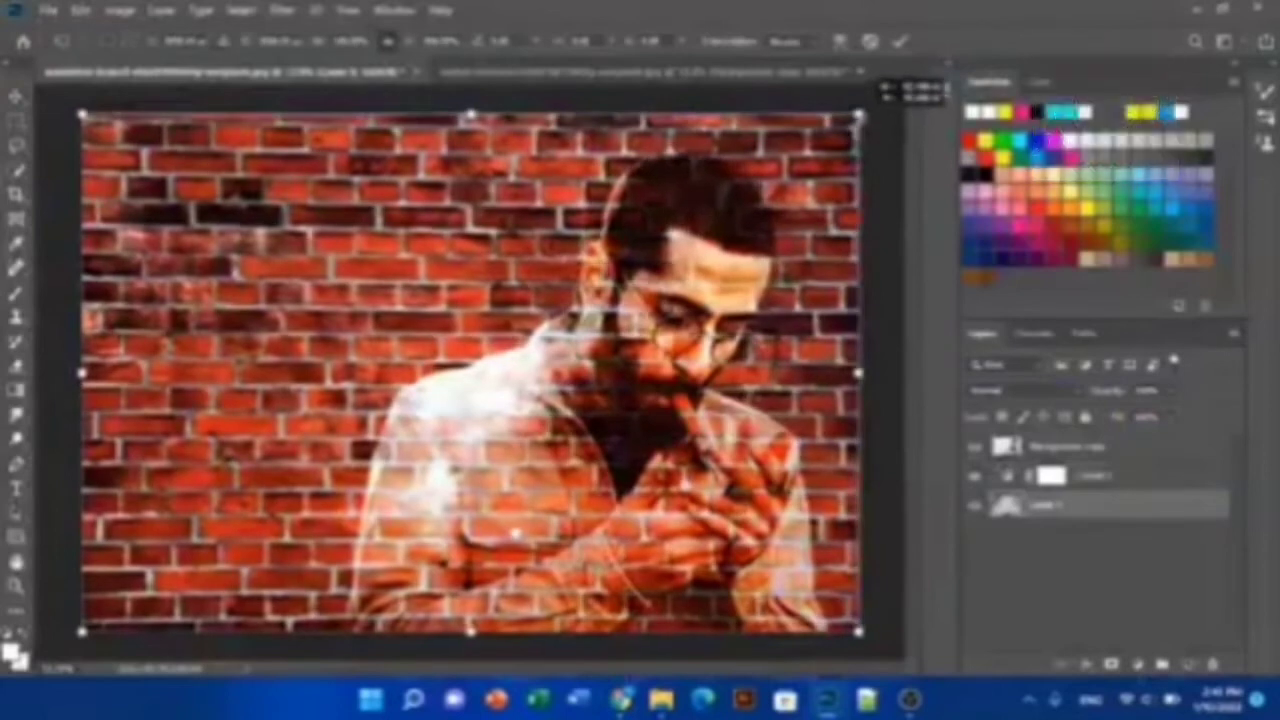
{"action": "right_click", "coordinate": [852, 132]}
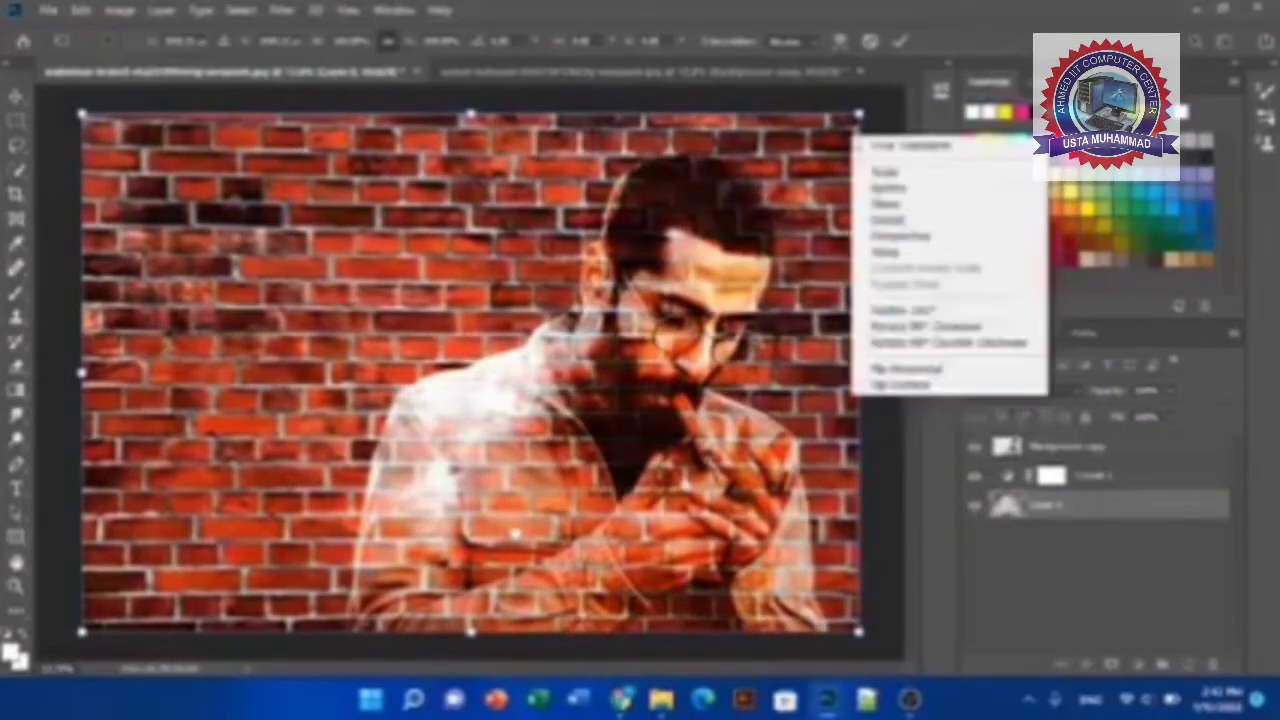
{"action": "left_click", "coordinate": [905, 238]}
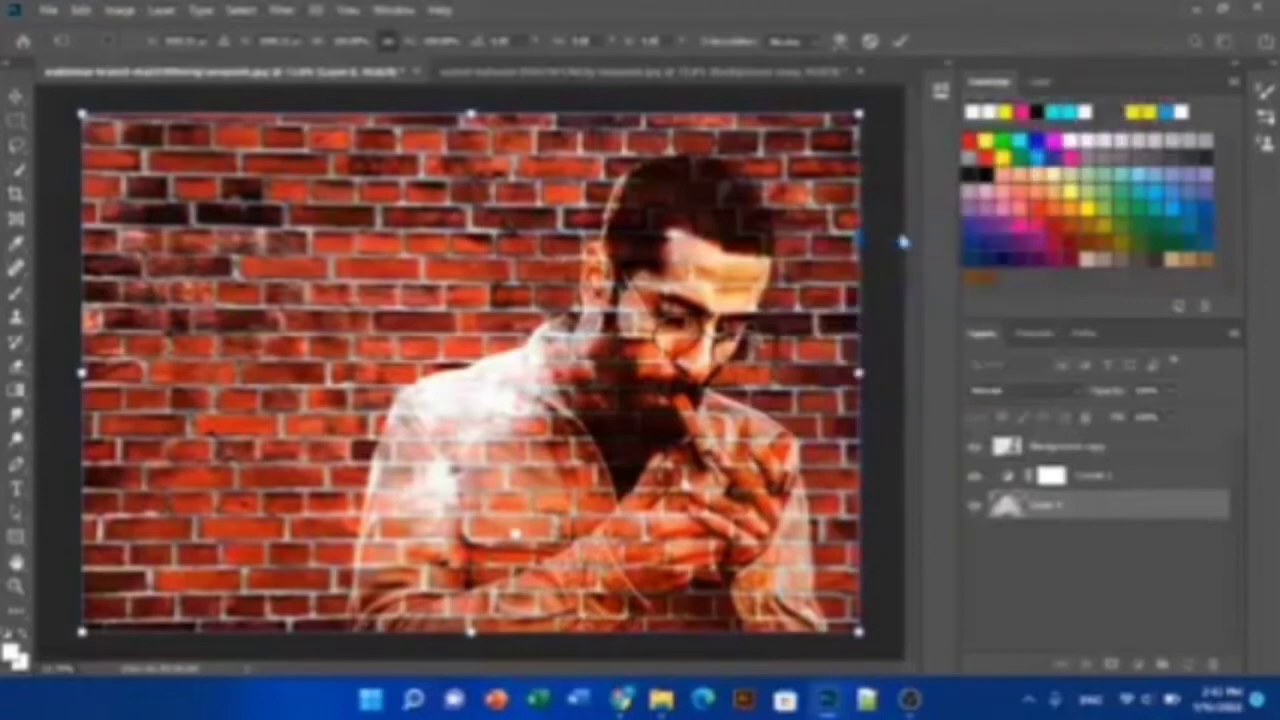
{"action": "key", "text": "ctrl+minus"}
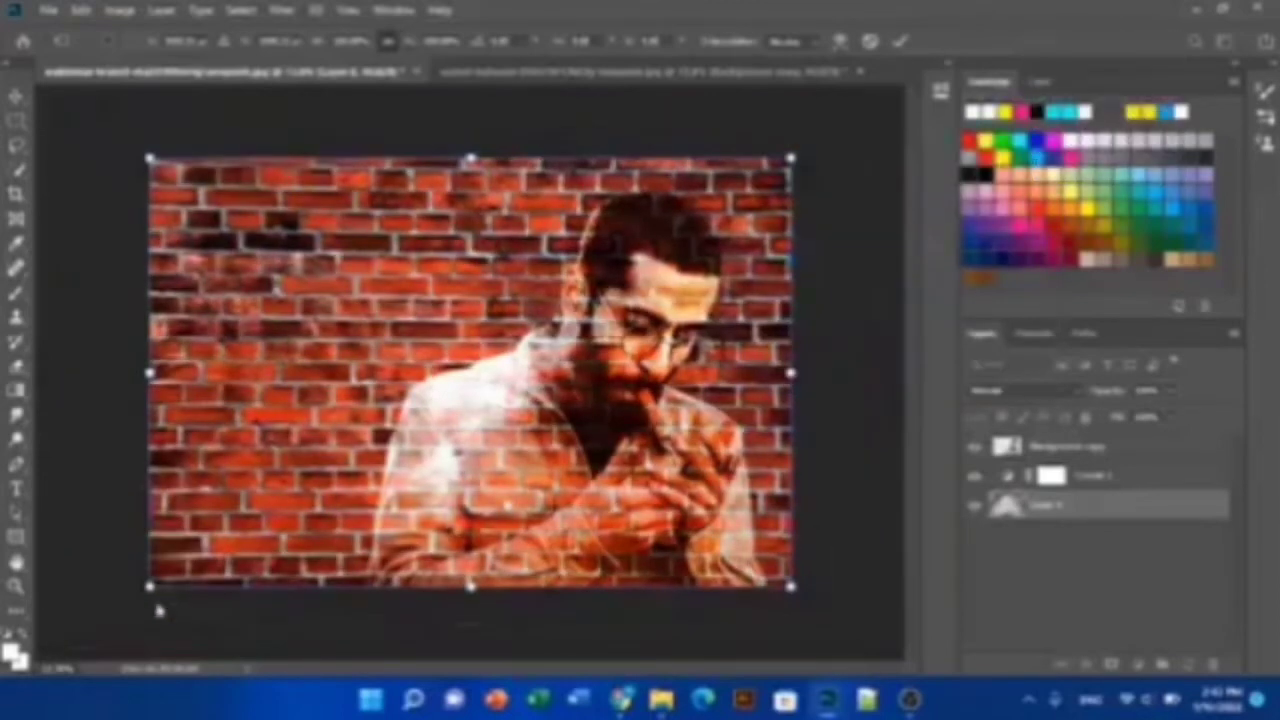
{"action": "key", "text": "ctrl+minus"}
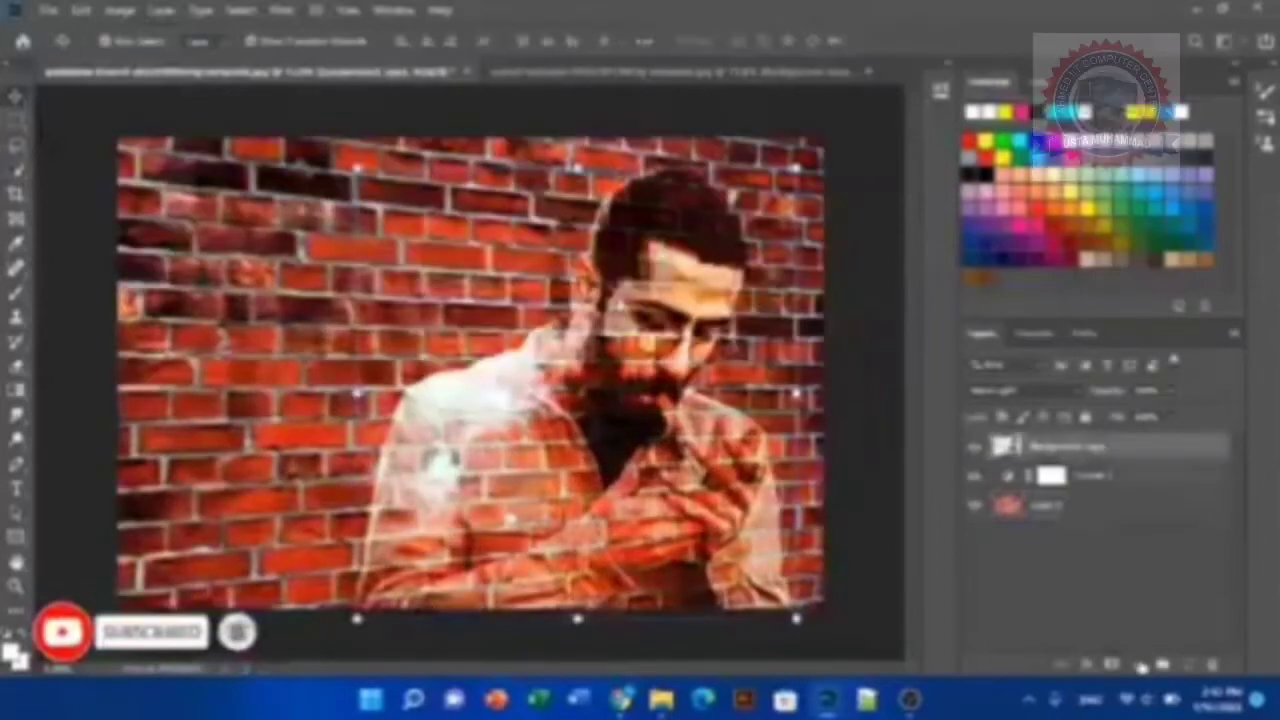
Add a second Curves layer on top adjusting the midtones, then zoom in on the composite.
{"action": "left_click", "coordinate": [1141, 666]}
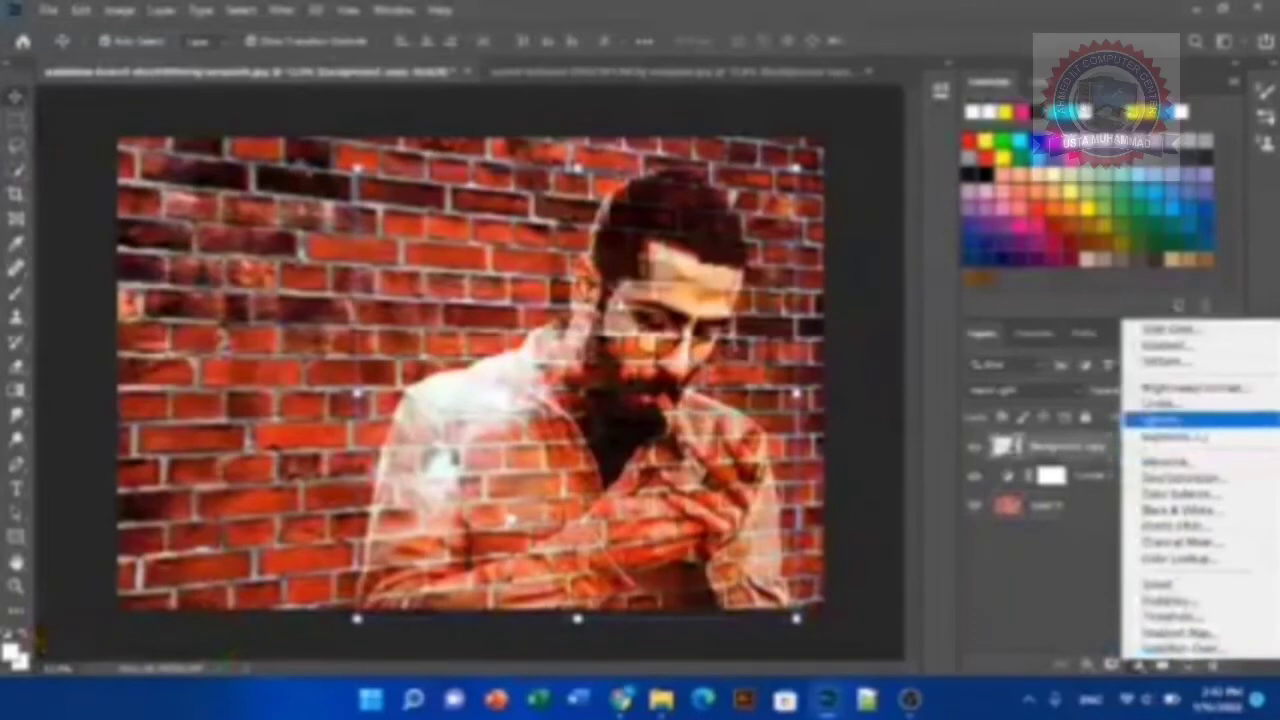
{"action": "left_click", "coordinate": [1160, 419]}
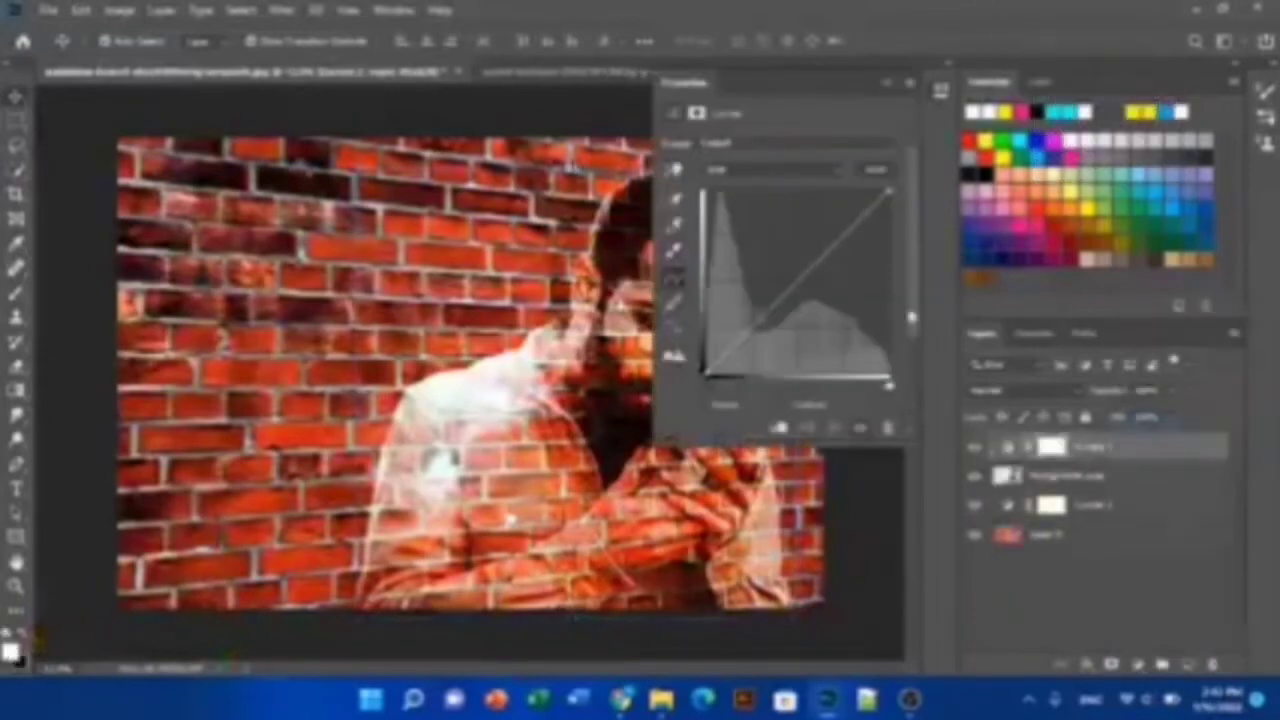
{"action": "mouse_move", "coordinate": [796, 284]}
{"action": "left_mouse_down"}
{"action": "mouse_move", "coordinate": [786, 294]}
{"action": "mouse_move", "coordinate": [800, 272]}
{"action": "left_mouse_up"}
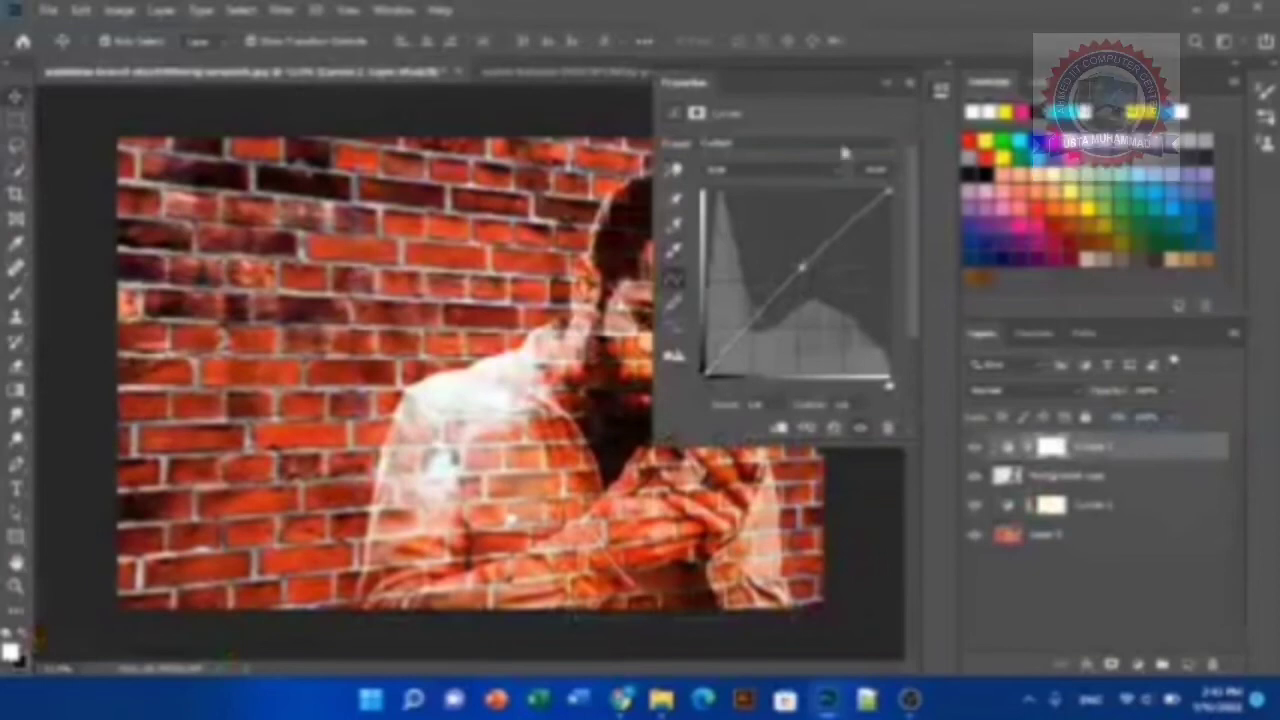
{"action": "left_click", "coordinate": [884, 84]}
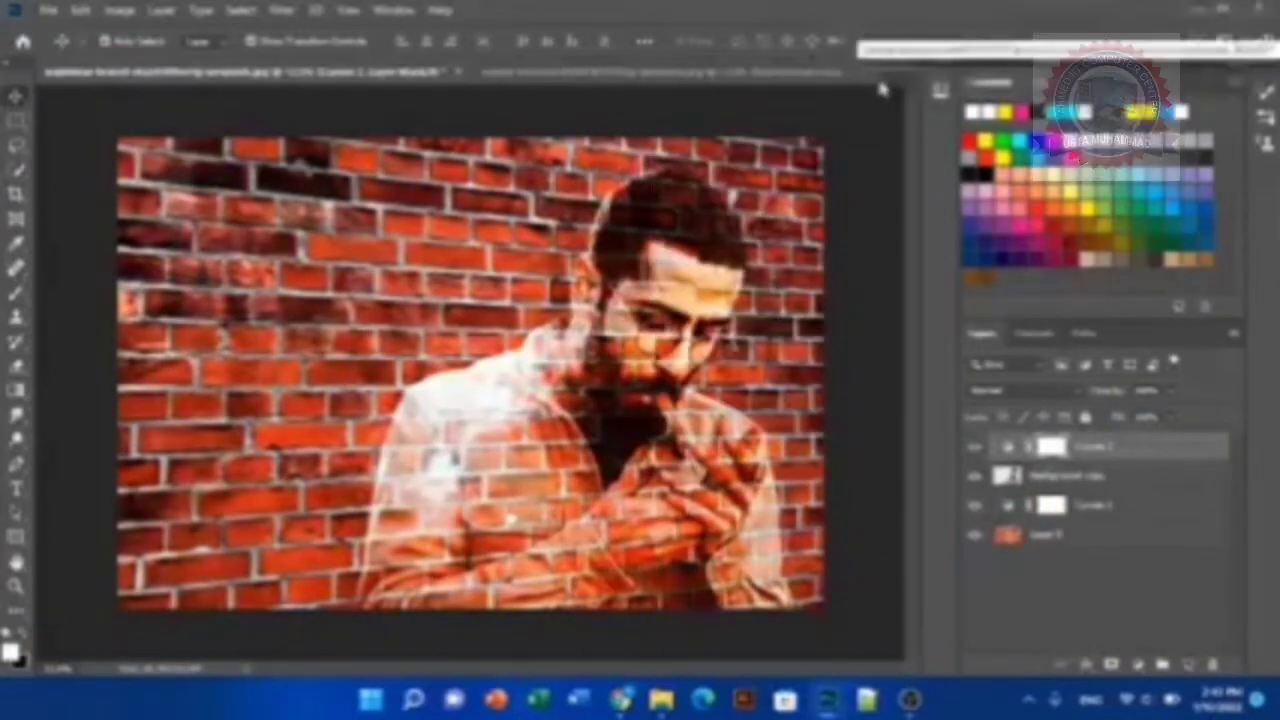
{"action": "left_click", "coordinate": [855, 212]}
{"action": "key", "text": "ctrl+plus"}
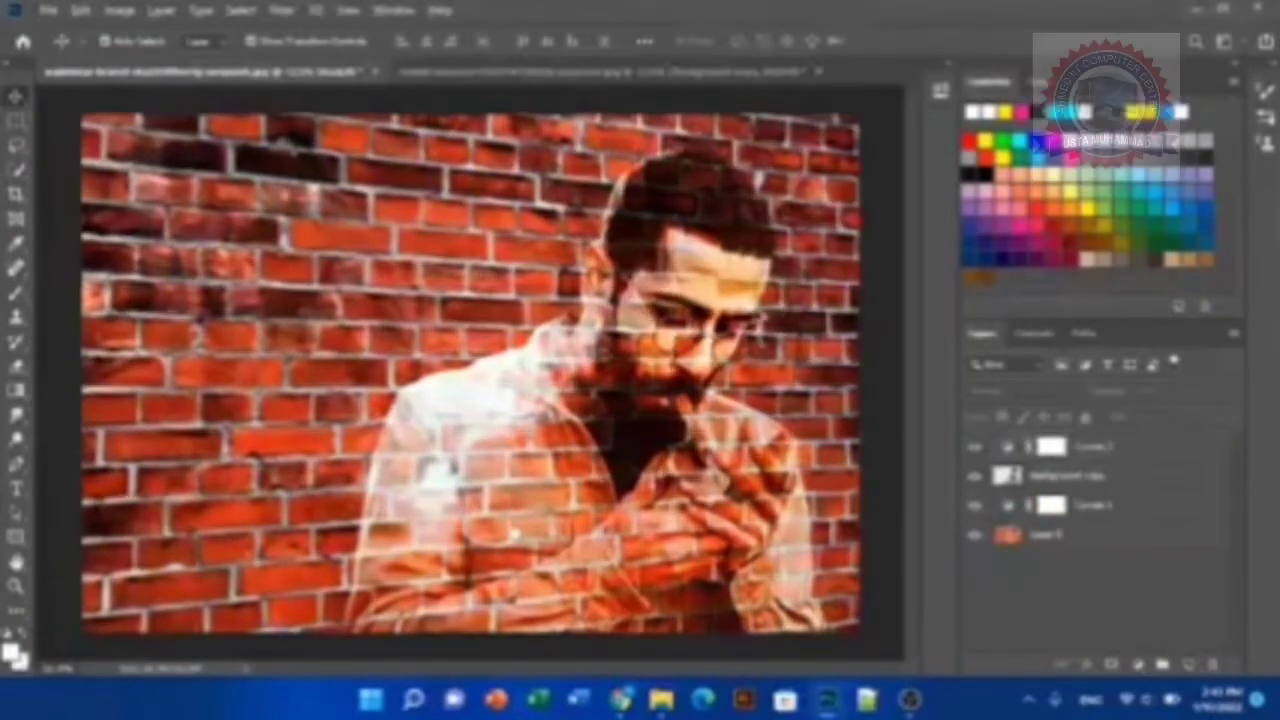
{"action": "key", "text": "ctrl+plus"}
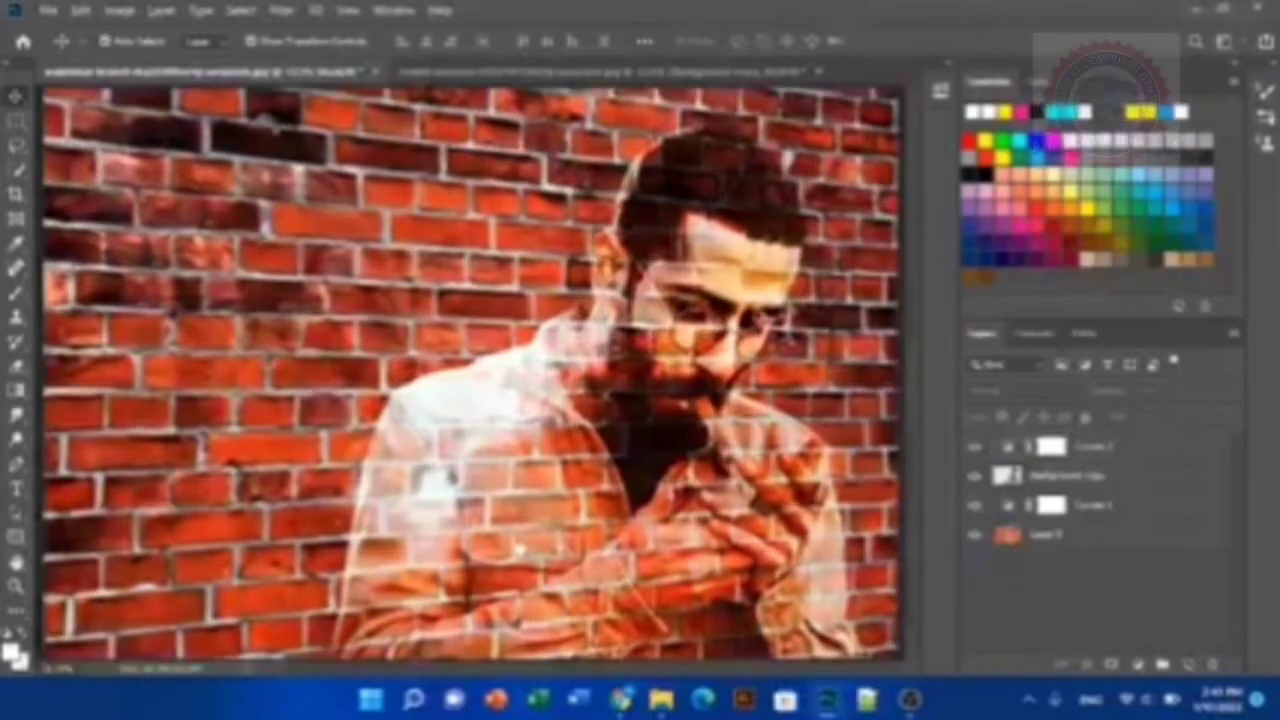